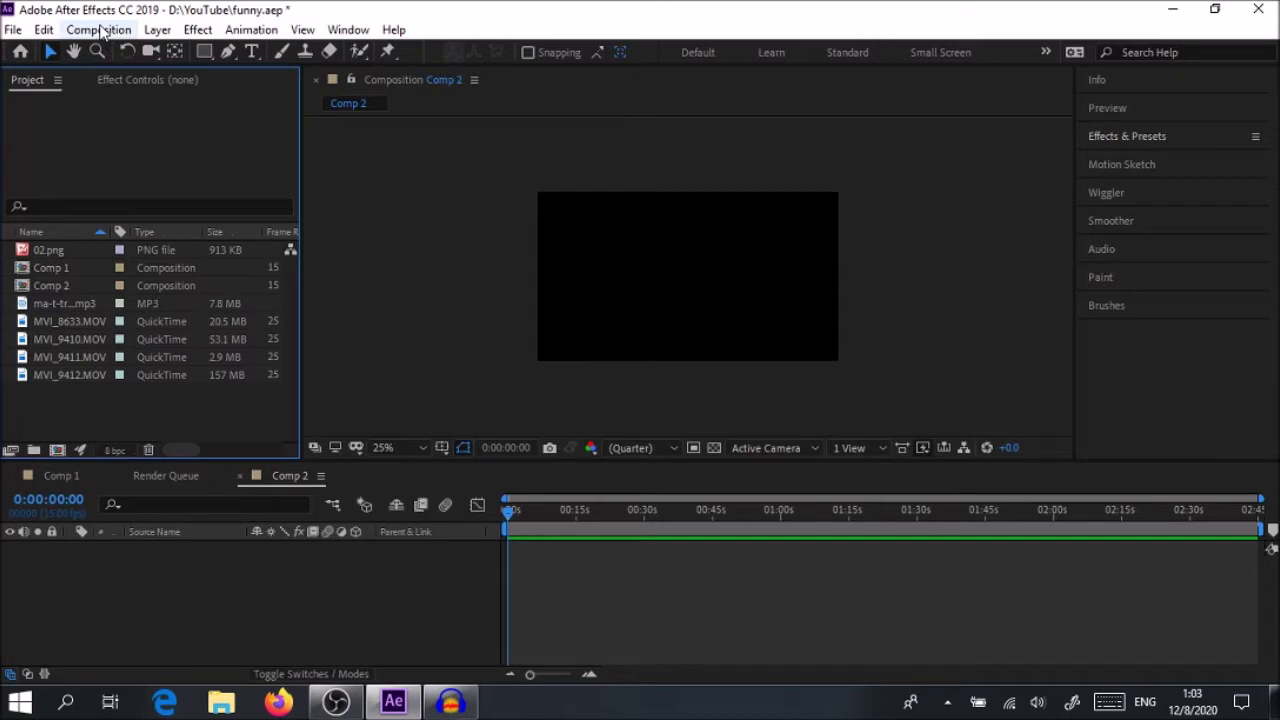
# - Create a new 1280 x 720 composition, Comp 3, at 15 frames per second with a duration of 0:02:45:00
pyautogui.click(101, 31)
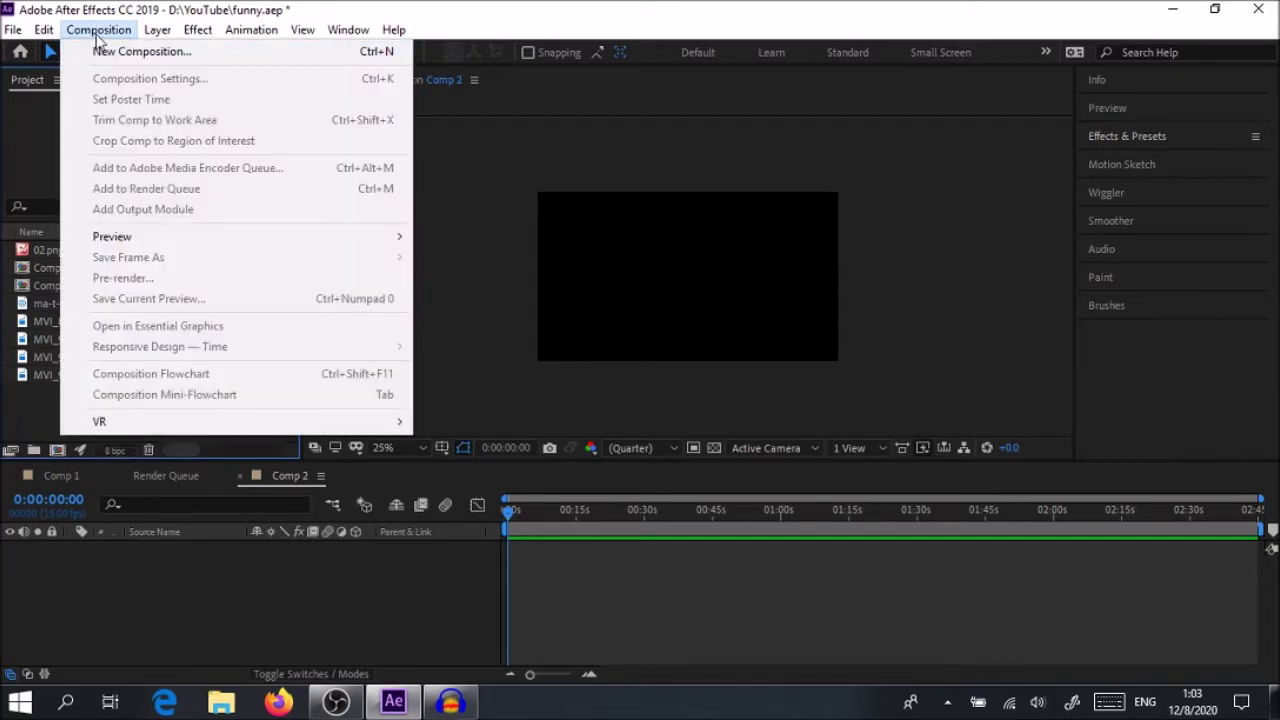
pyautogui.click(104, 56)
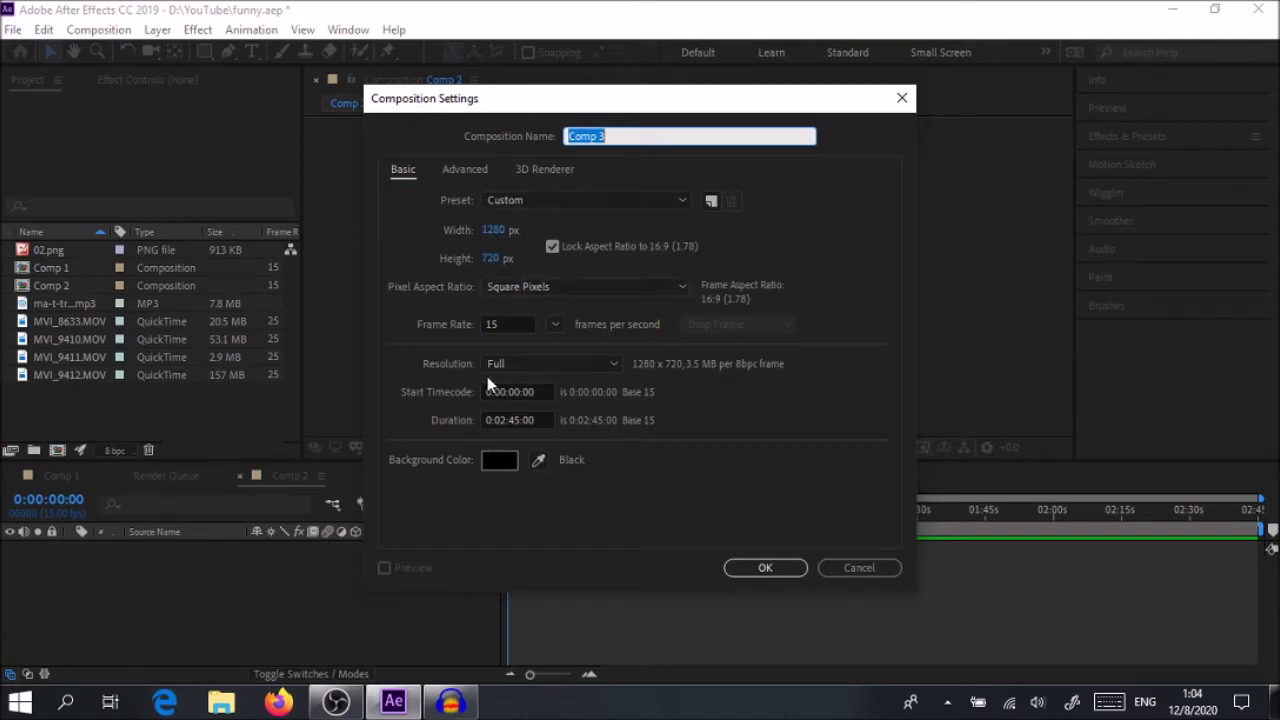
pyautogui.click(492, 324)
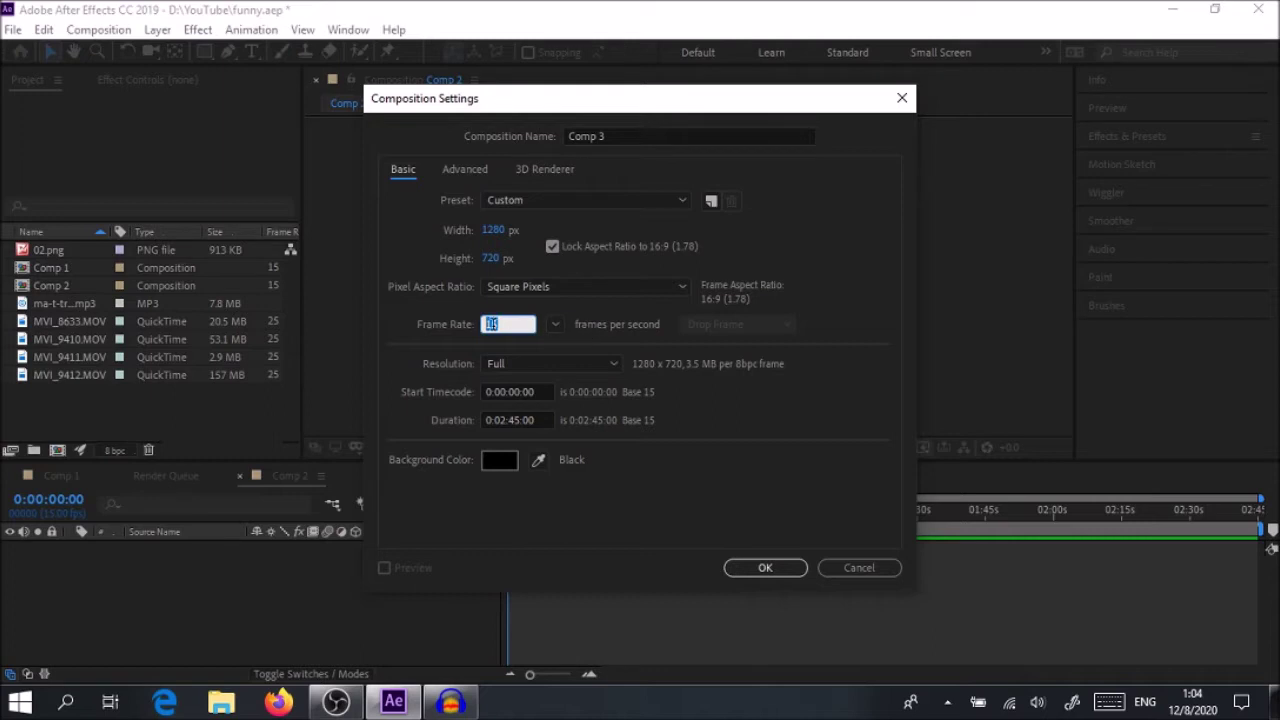
pyautogui.click(503, 420)
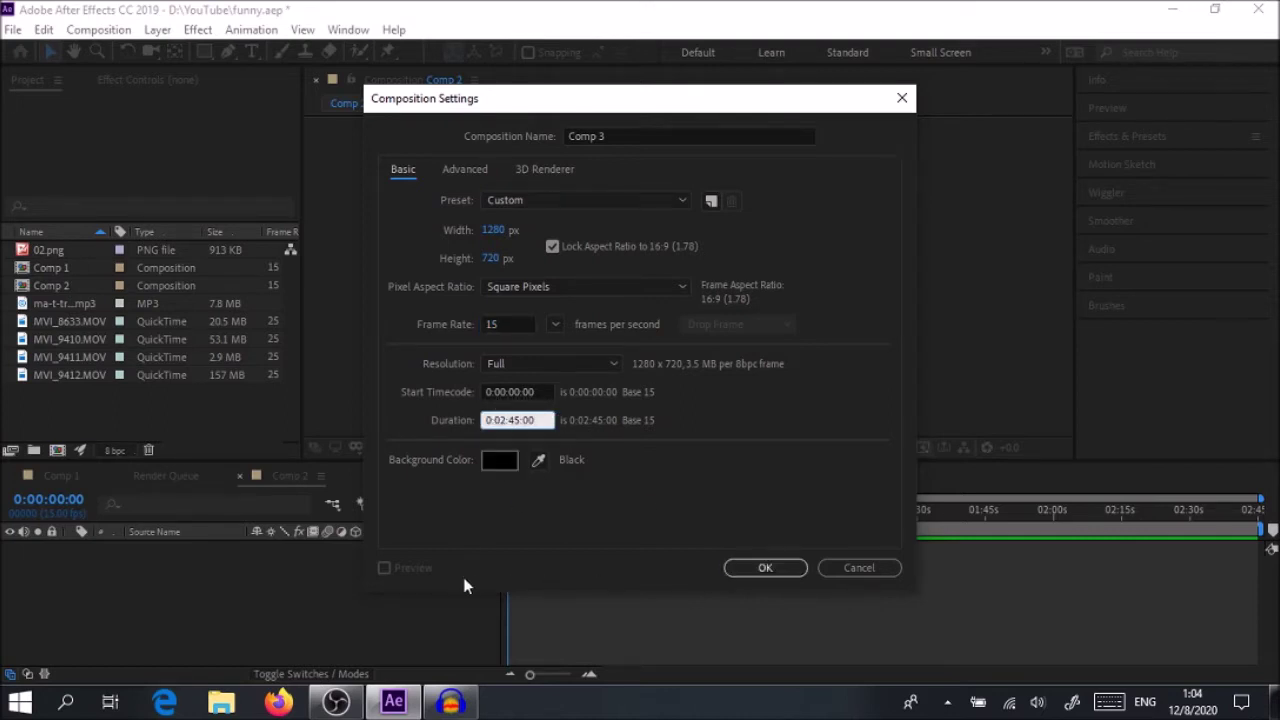
pyautogui.click(783, 568)
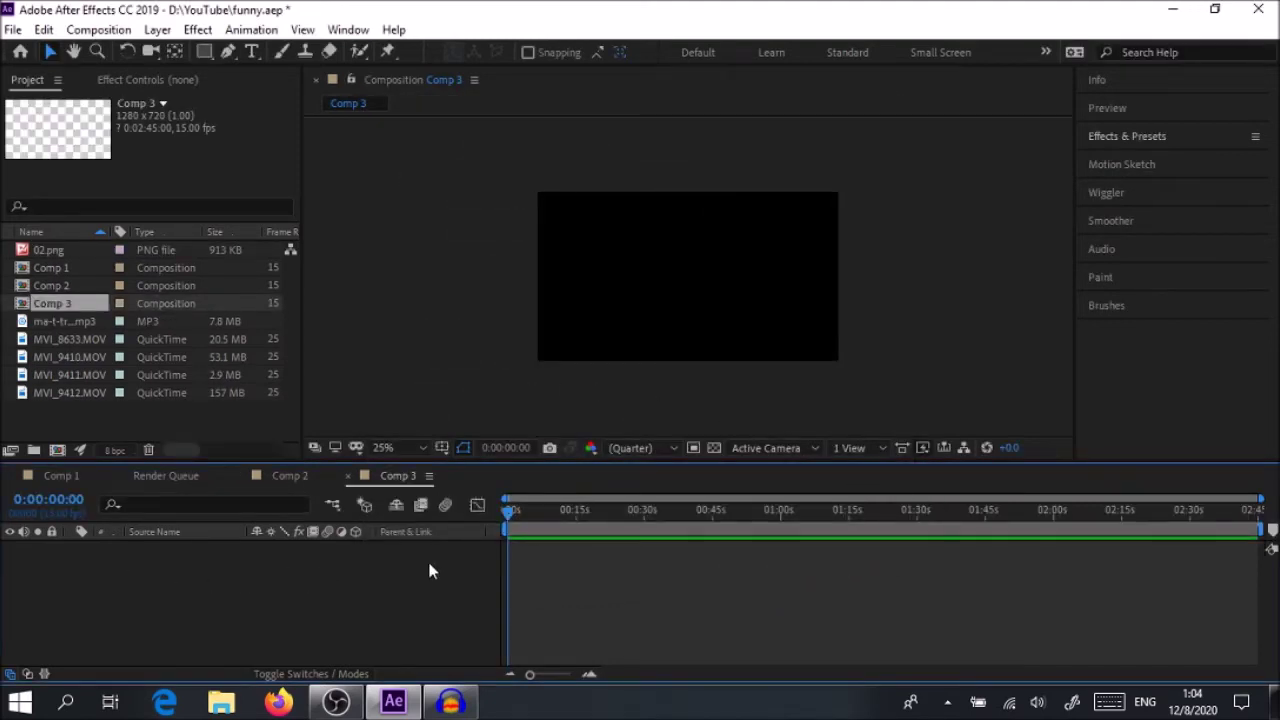
# - Import VID_20200801_124103.mp4 from the YouTube folder on drive D into the project
pyautogui.click(221, 703)
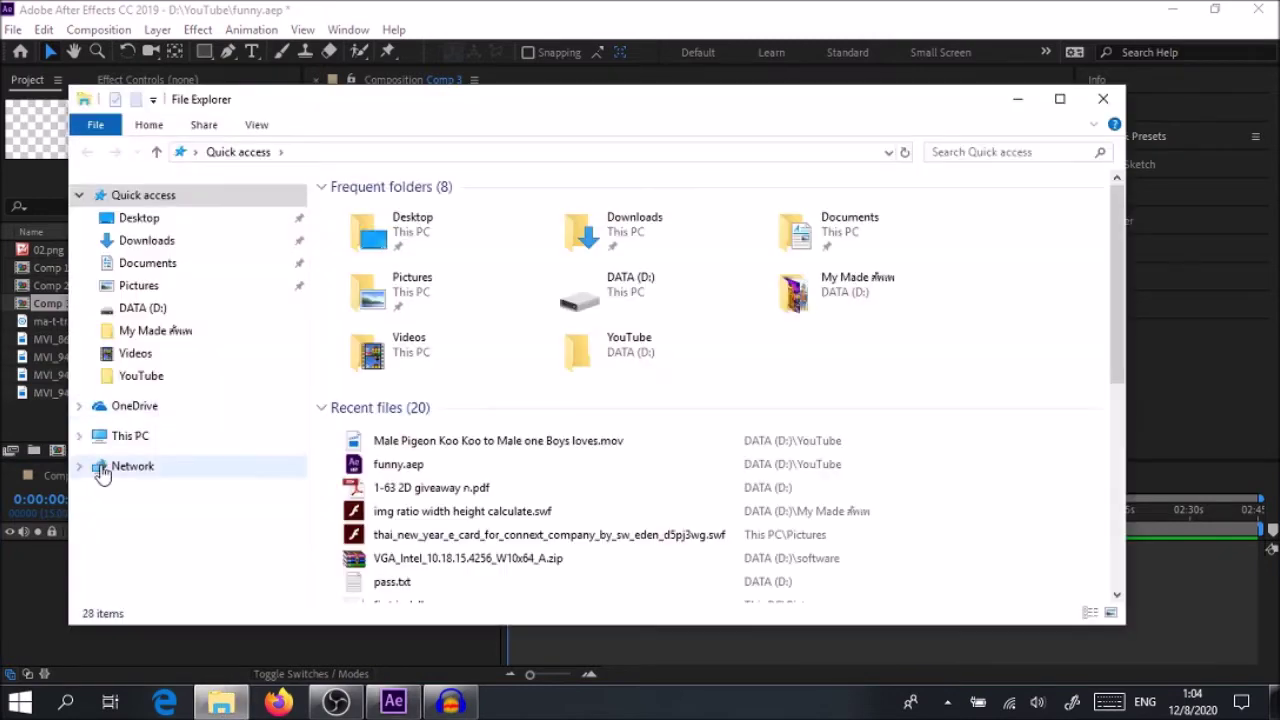
pyautogui.click(79, 436)
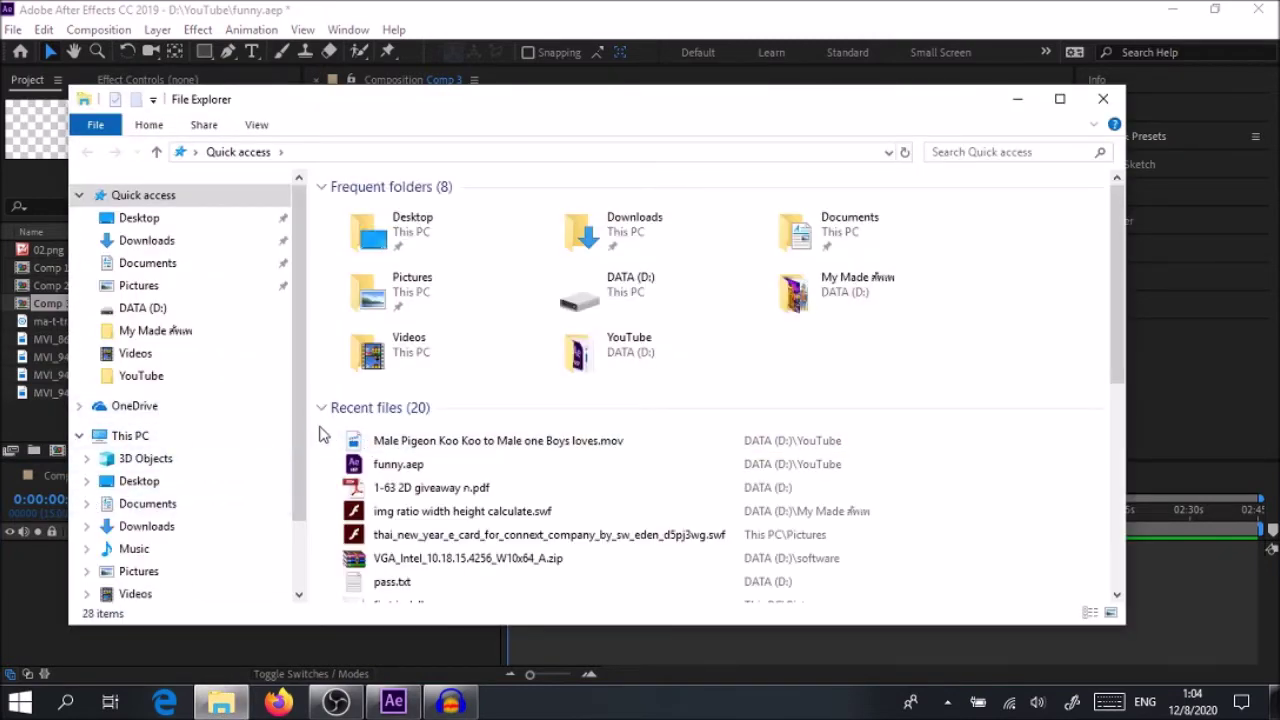
pyautogui.scroll(-2, 126, 540)
pyautogui.click(90, 535)
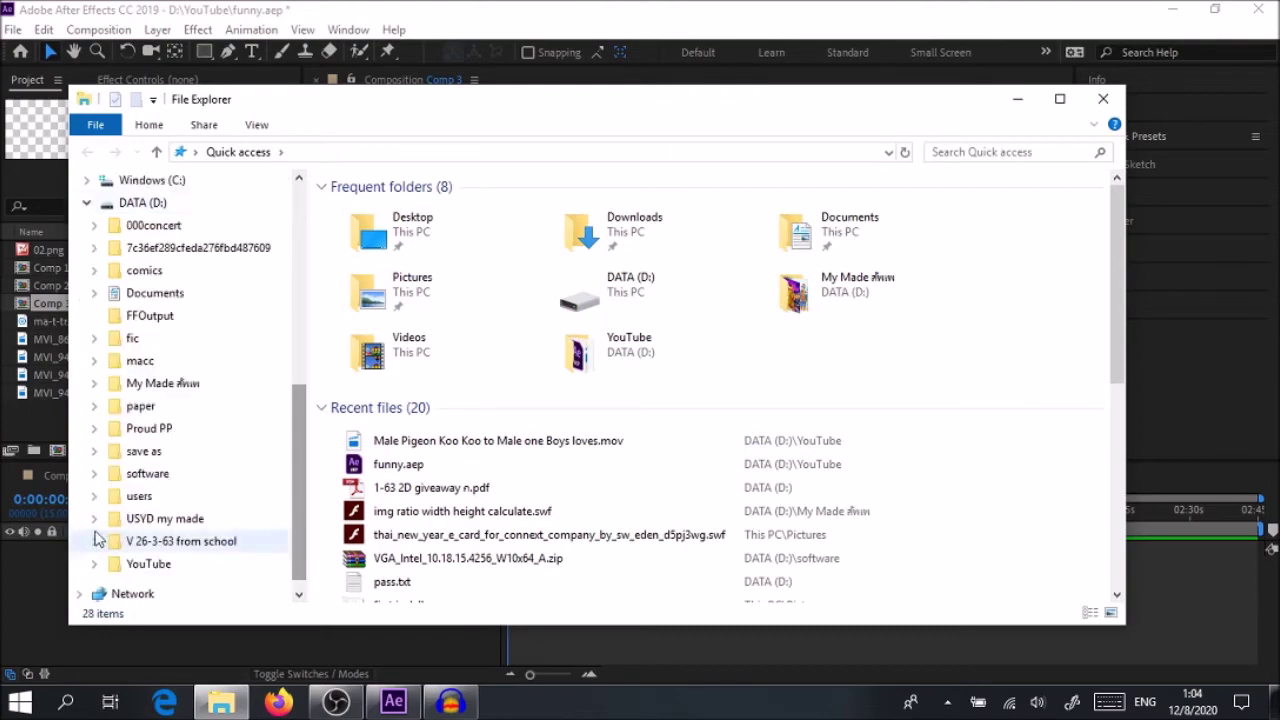
pyautogui.click(140, 564)
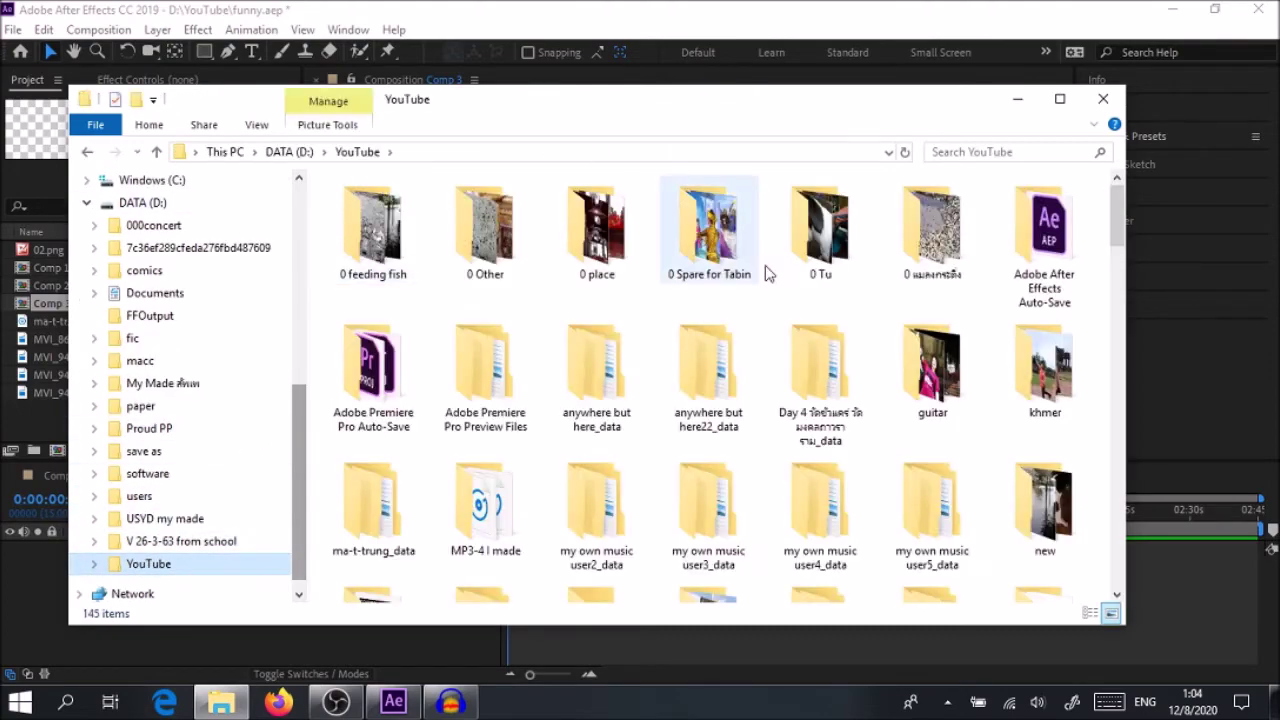
pyautogui.moveTo(1119, 213); pyautogui.dragTo(1120, 552)
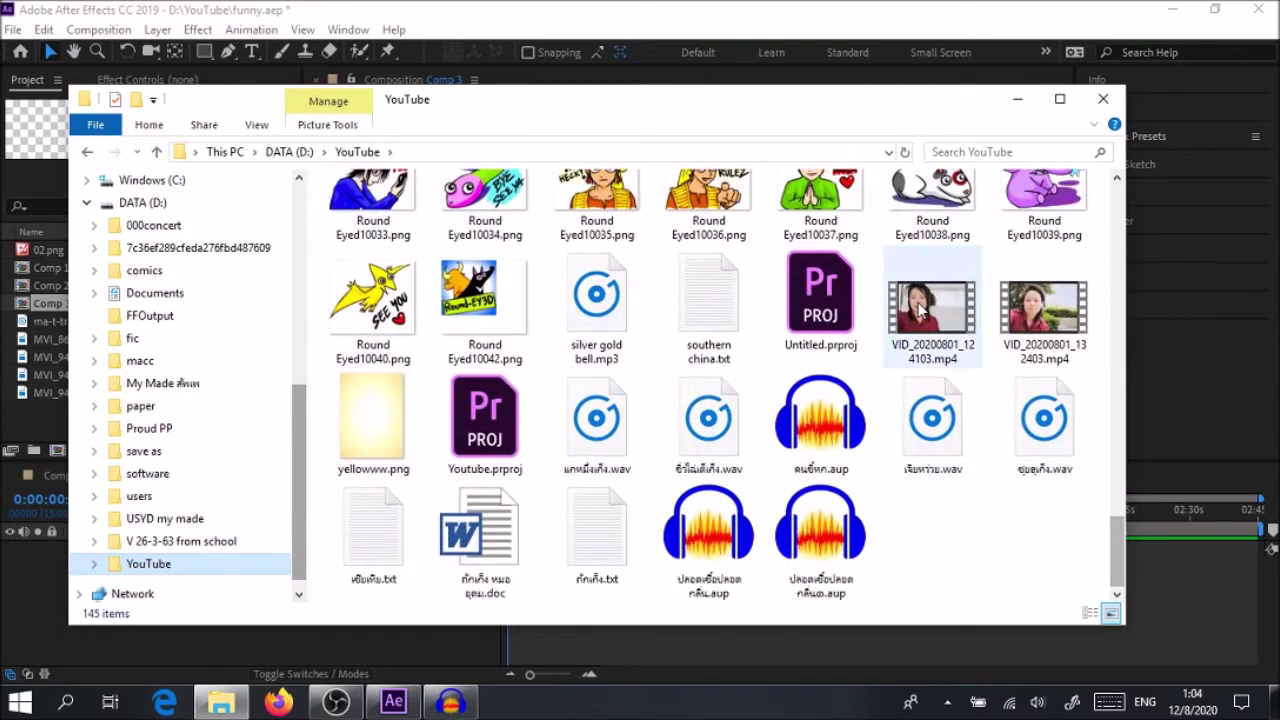
pyautogui.click(920, 312)
pyautogui.moveTo(935, 303); pyautogui.dragTo(29, 416)
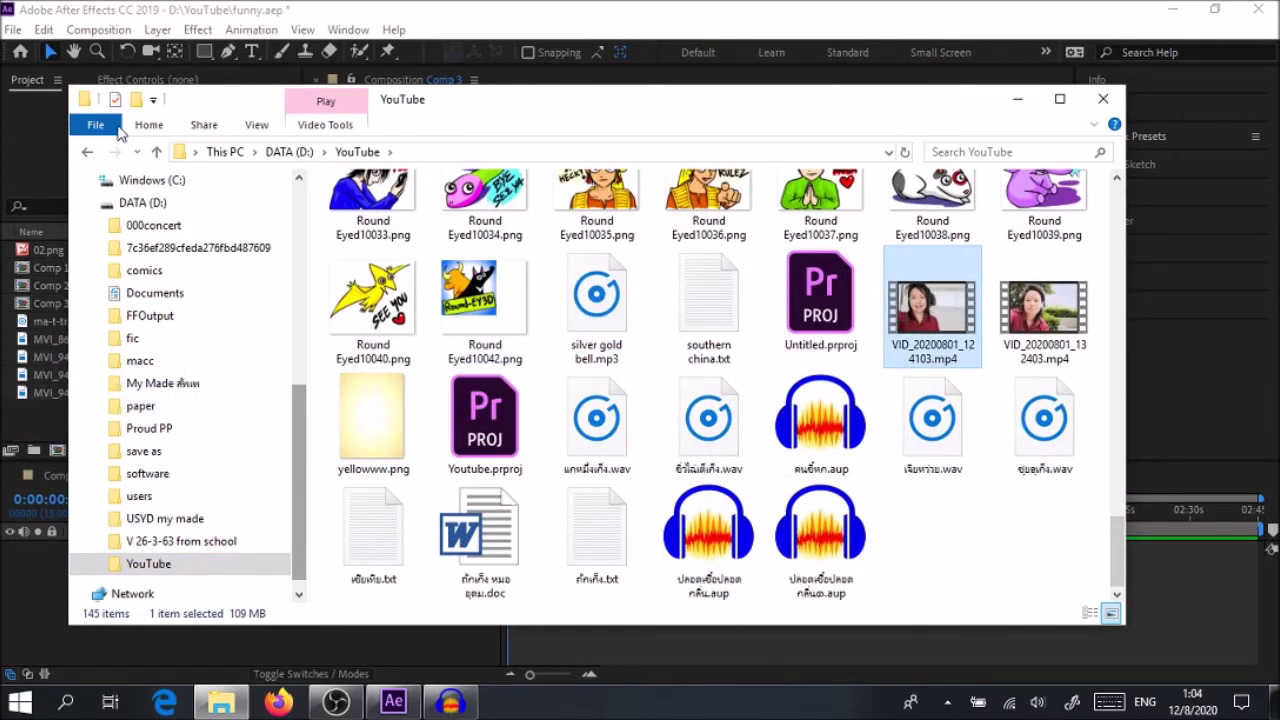
pyautogui.click(30, 84)
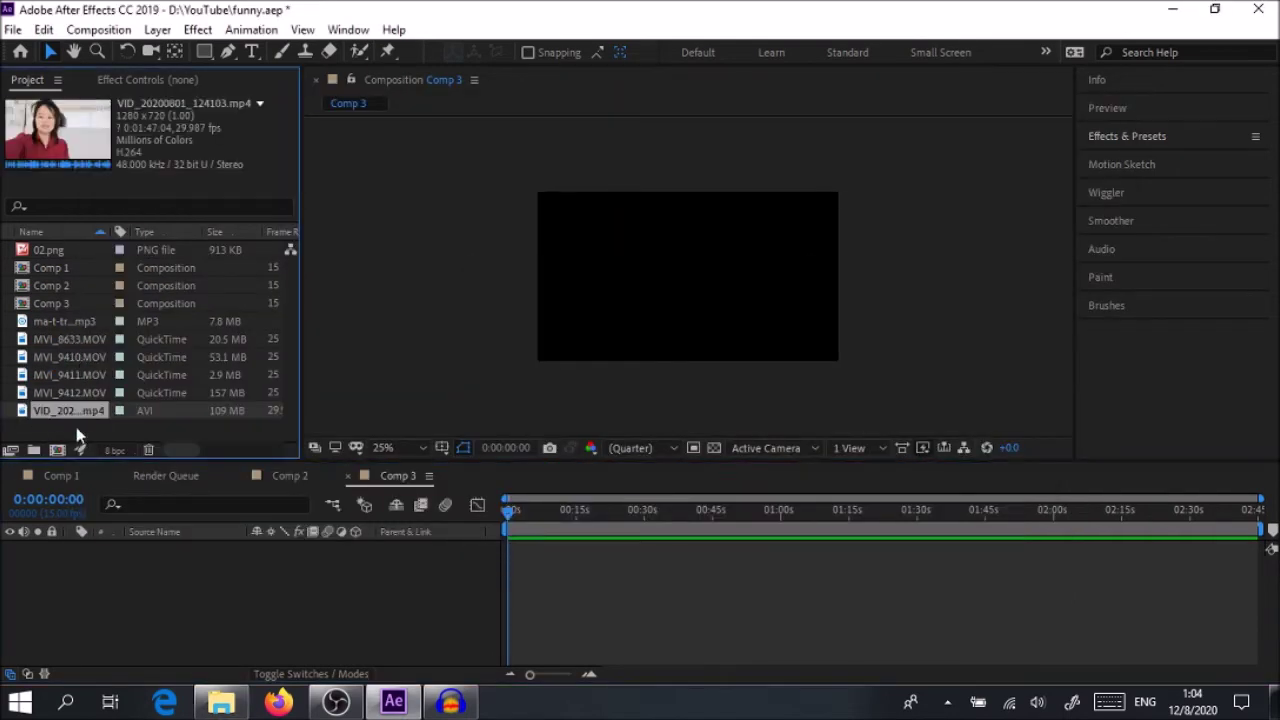
# - Add the imported video to Comp 3 as a layer and close the Comp 2 timeline
pyautogui.moveTo(44, 410); pyautogui.dragTo(95, 586)
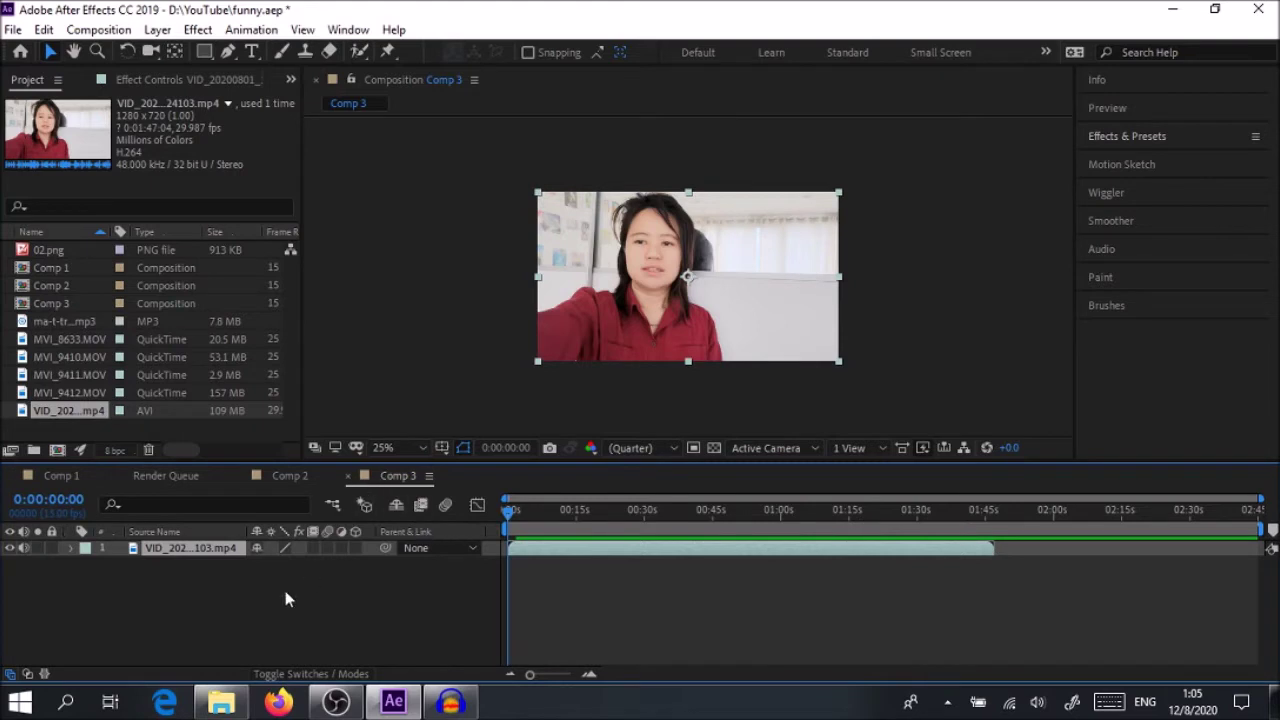
pyautogui.click(239, 476)
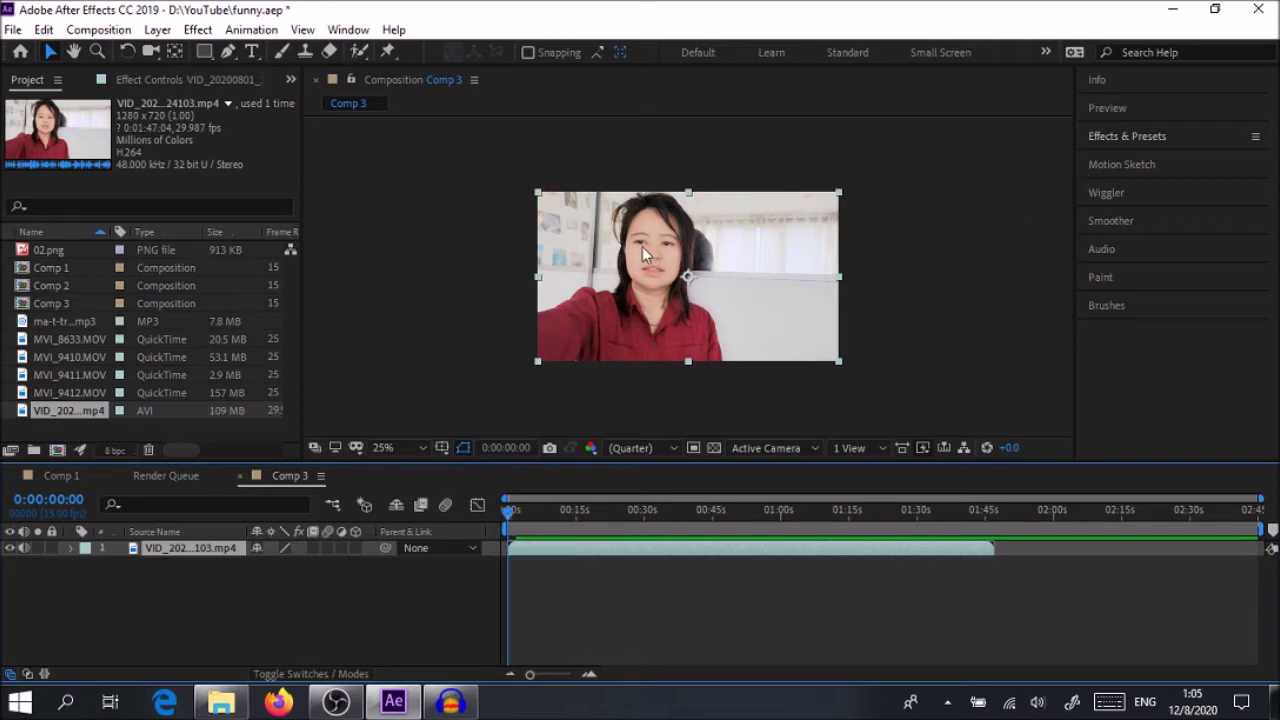
# - Show the Paint settings and turn off the Stacked Panel Group option for their panel group
pyautogui.click(1100, 278)
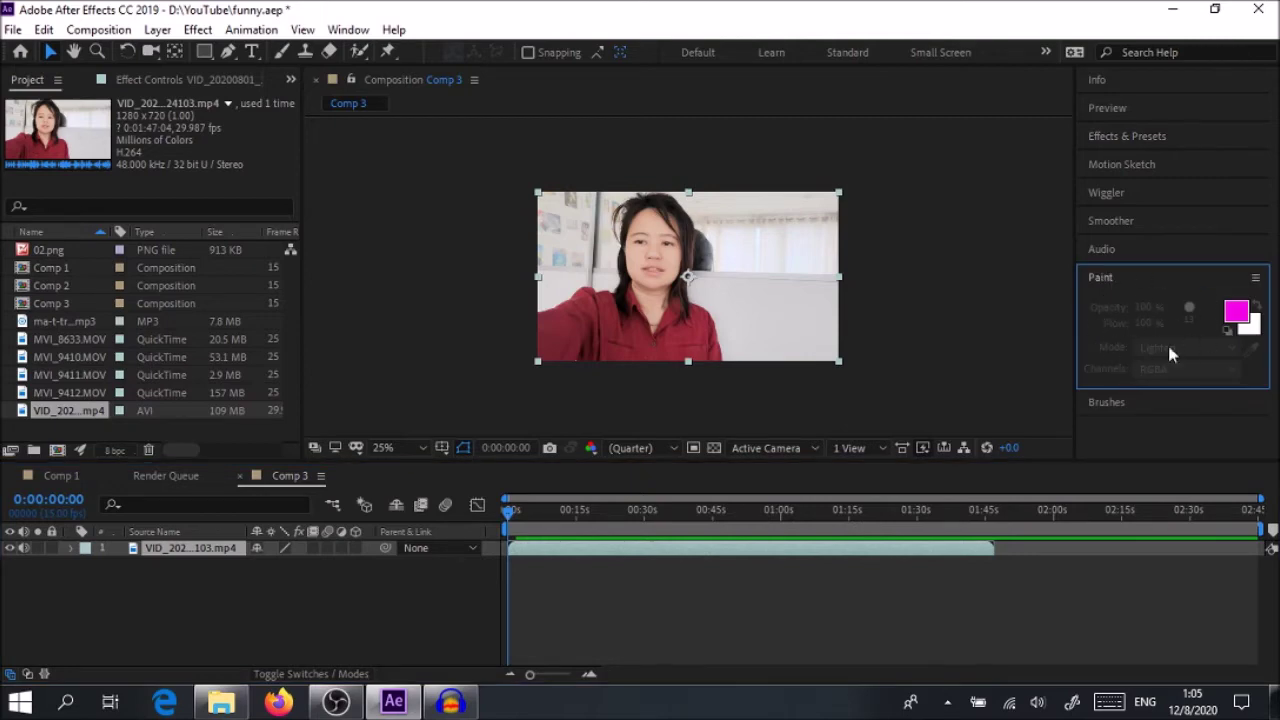
pyautogui.click(348, 30)
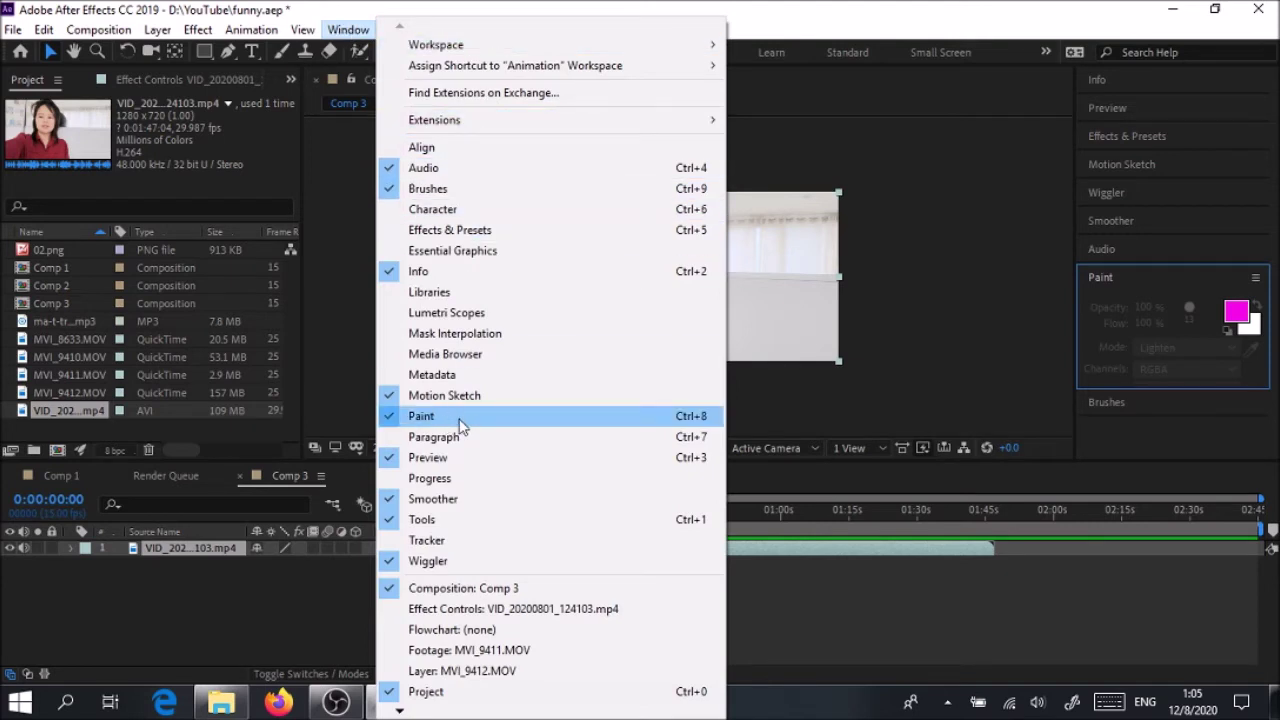
pyautogui.click(1256, 278)
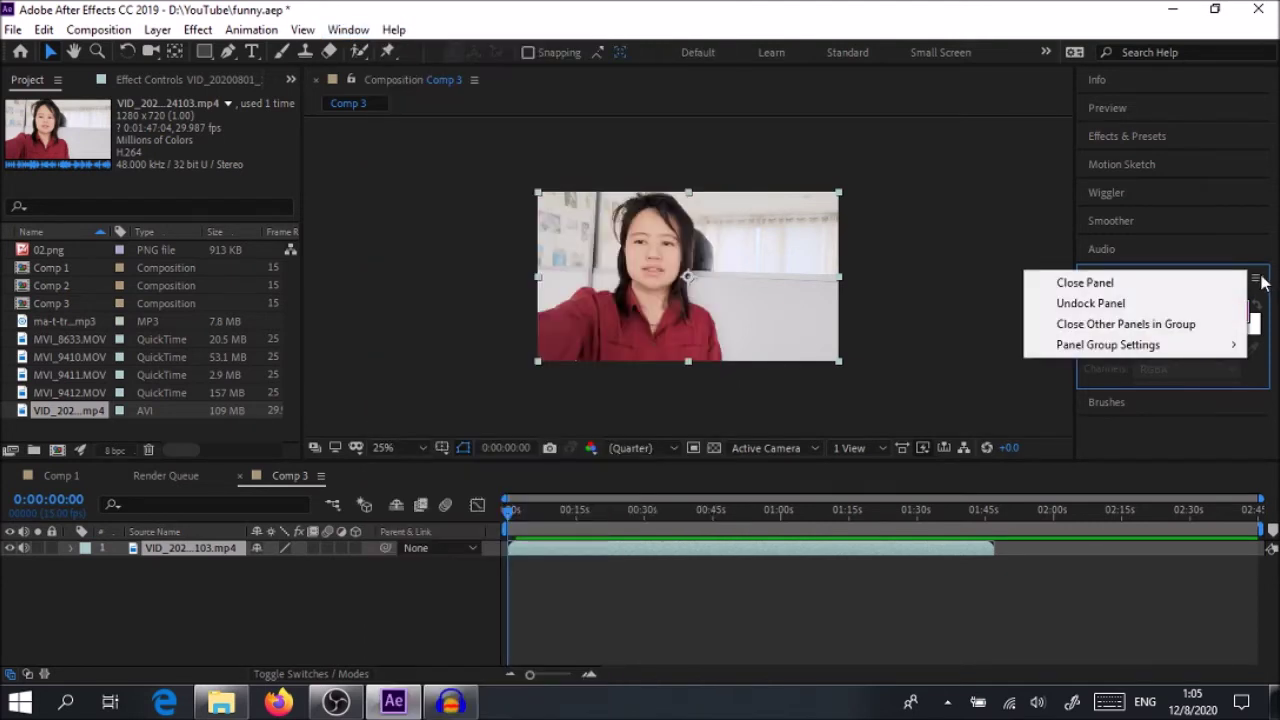
pyautogui.click(1035, 383)
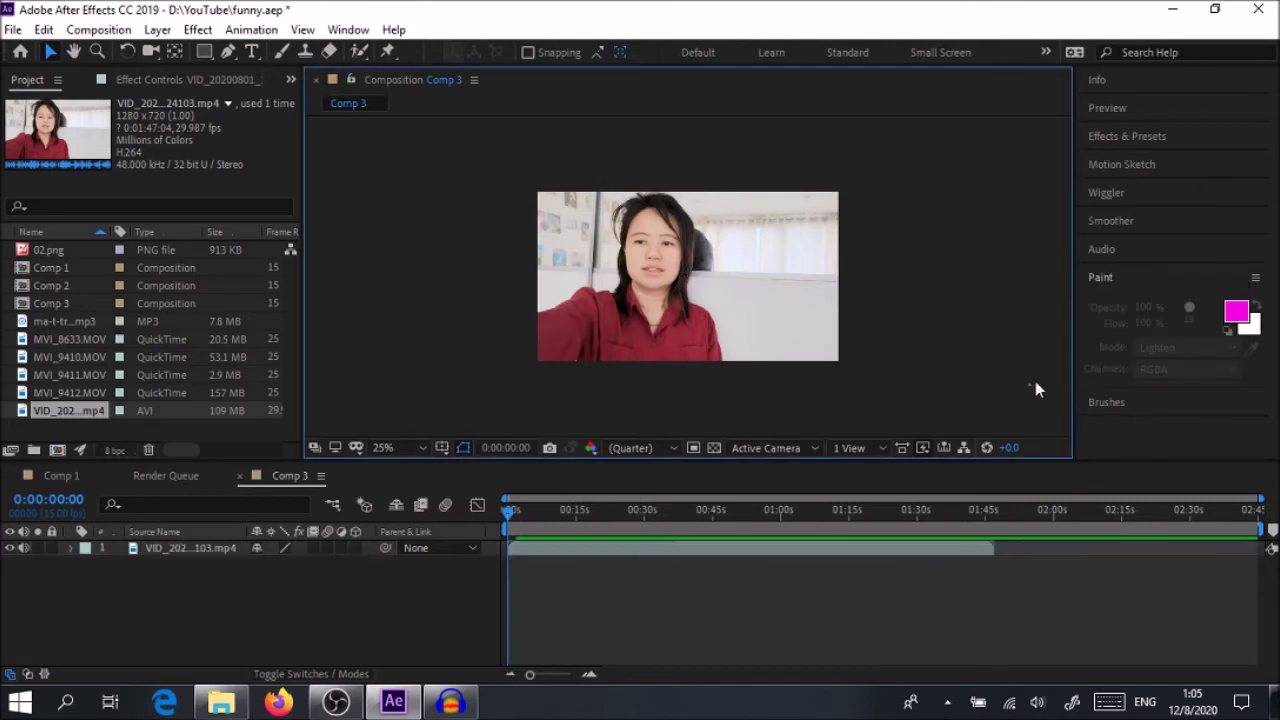
pyautogui.click(1257, 279)
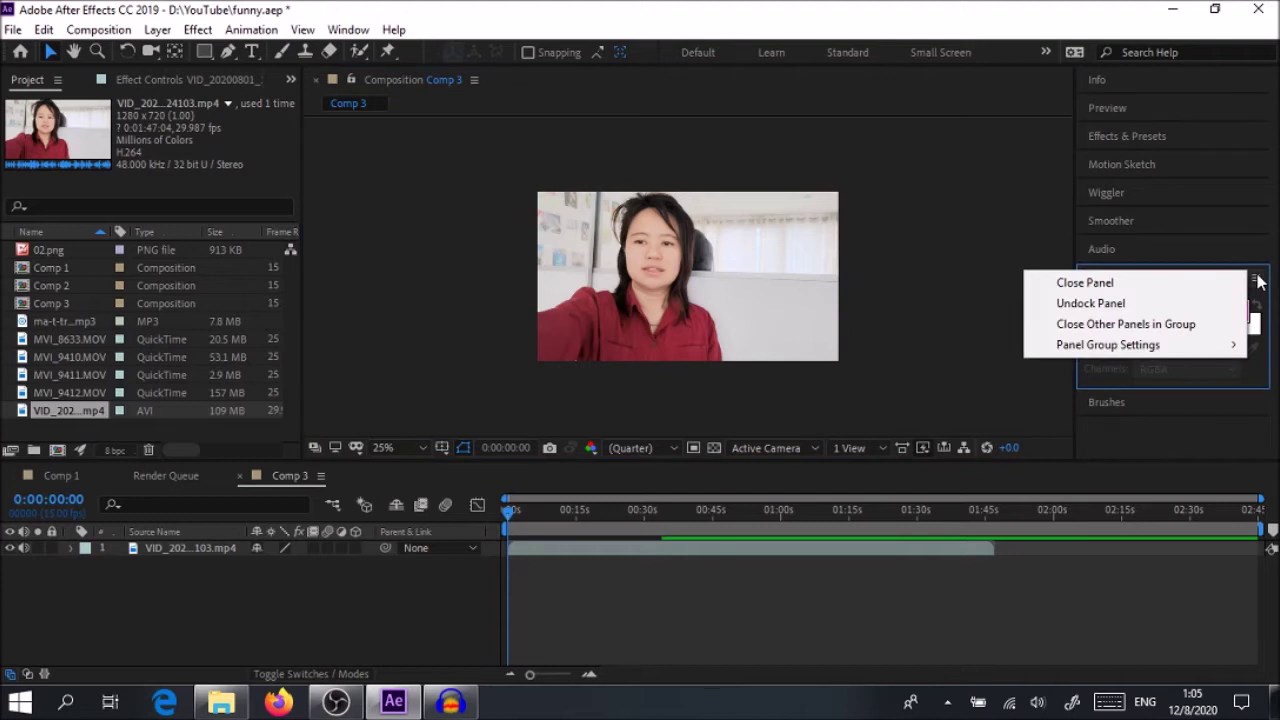
pyautogui.moveTo(1110, 346)
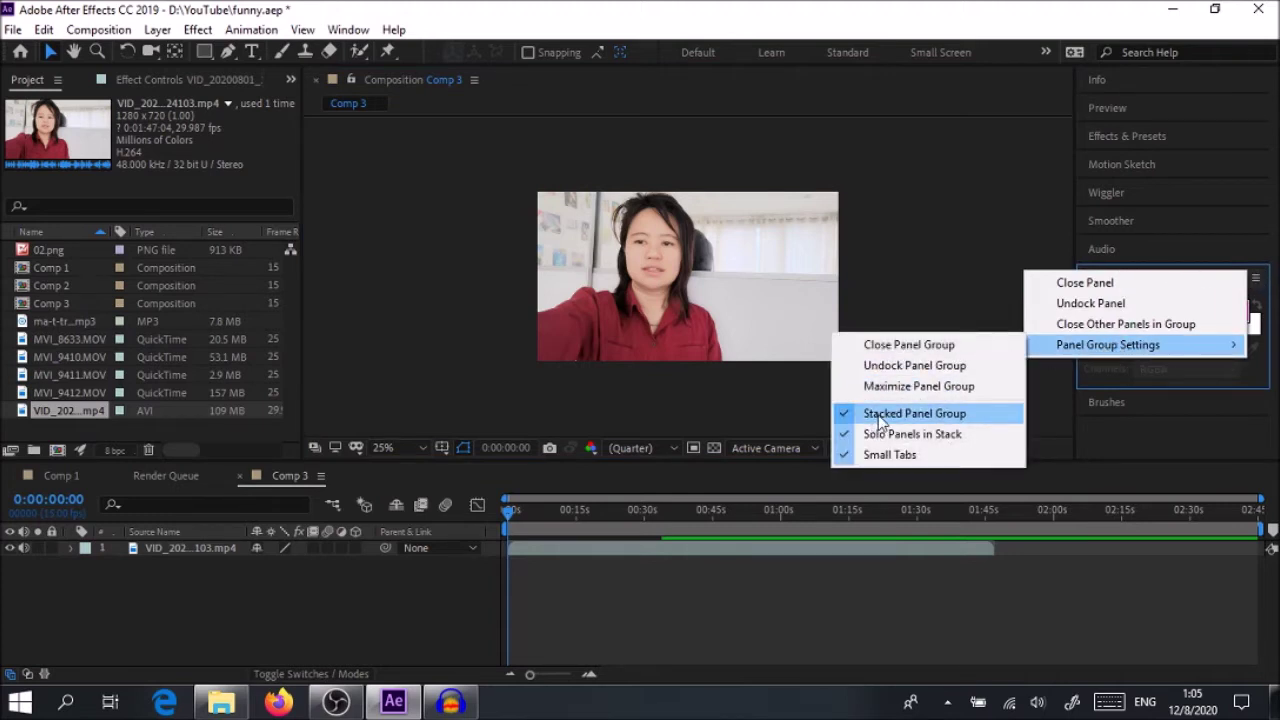
pyautogui.click(930, 415)
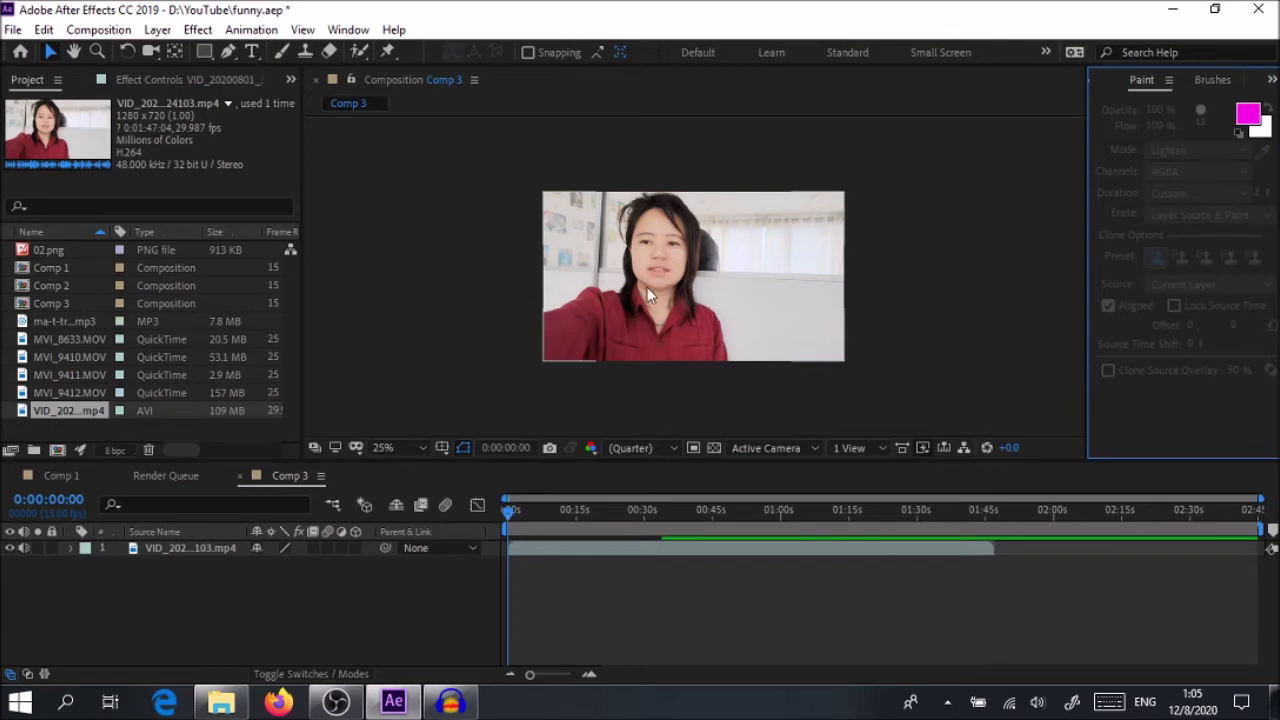
# - Open the video layer for painting with the Brush tool, using foreground colour FF002A and the Add blending mode
pyautogui.doubleClick(678, 269)
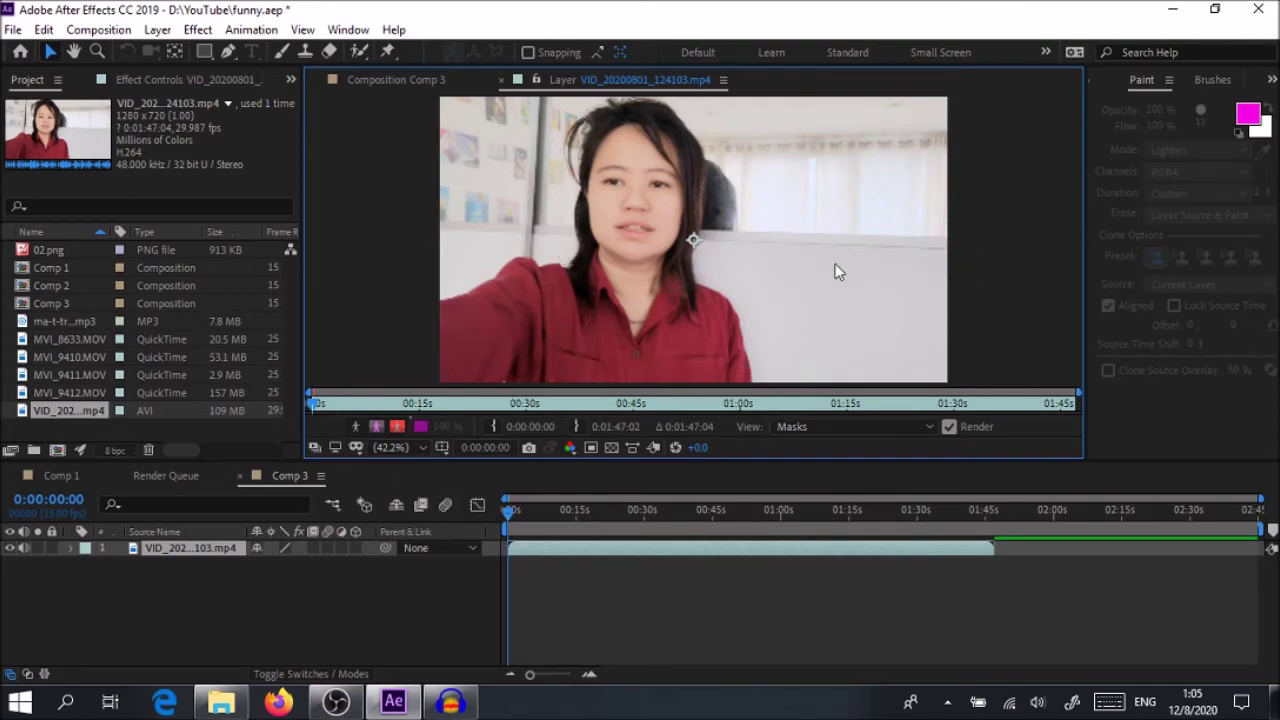
pyautogui.click(281, 53)
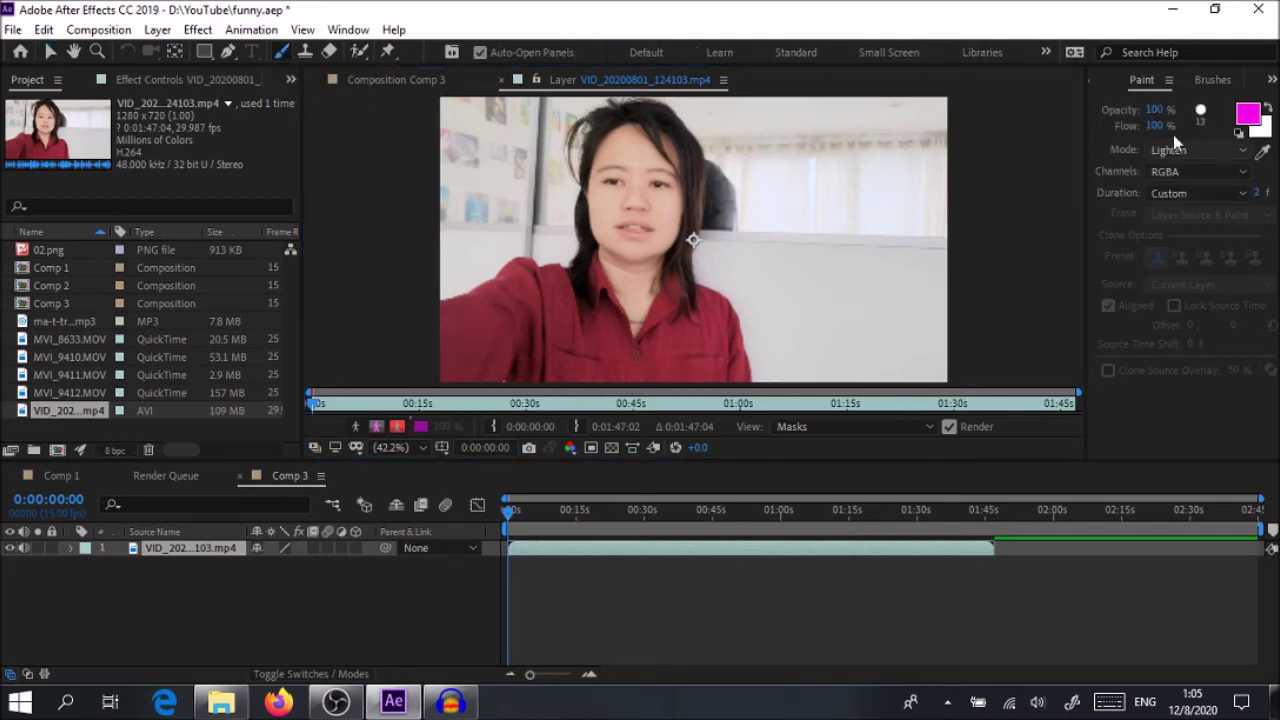
pyautogui.click(1252, 117)
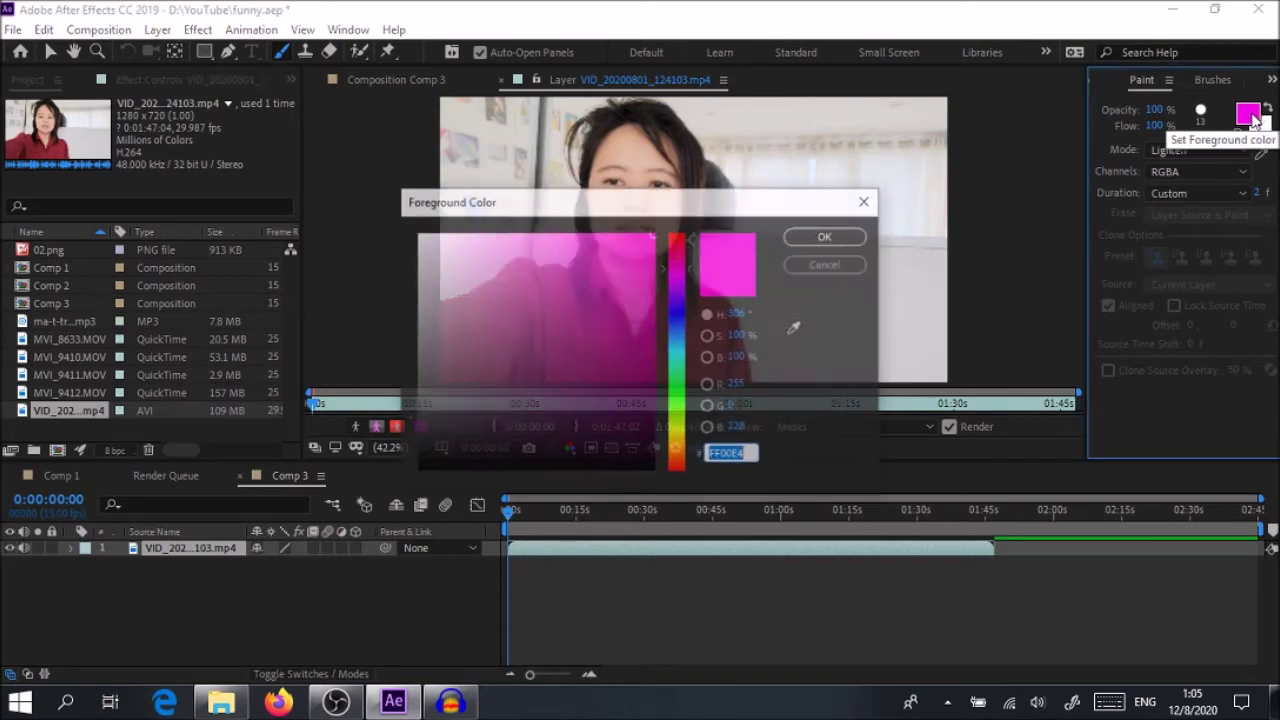
pyautogui.moveTo(681, 268); pyautogui.dragTo(686, 243)
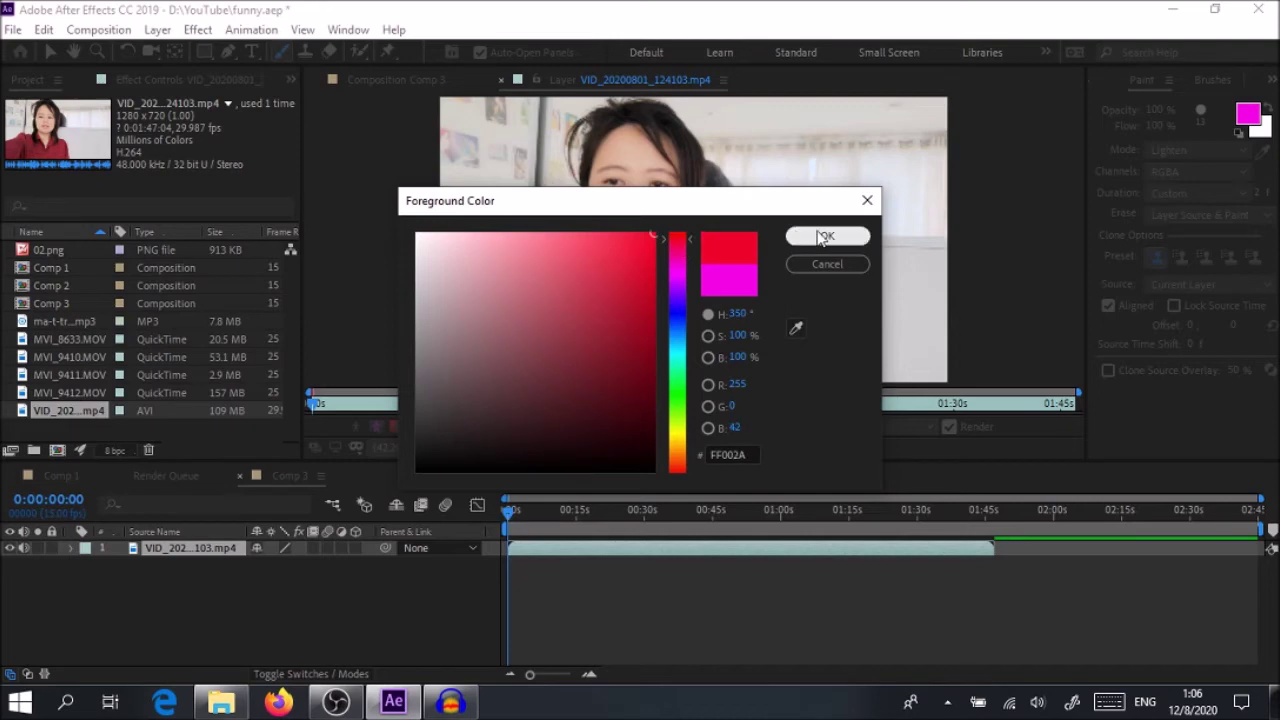
pyautogui.click(822, 237)
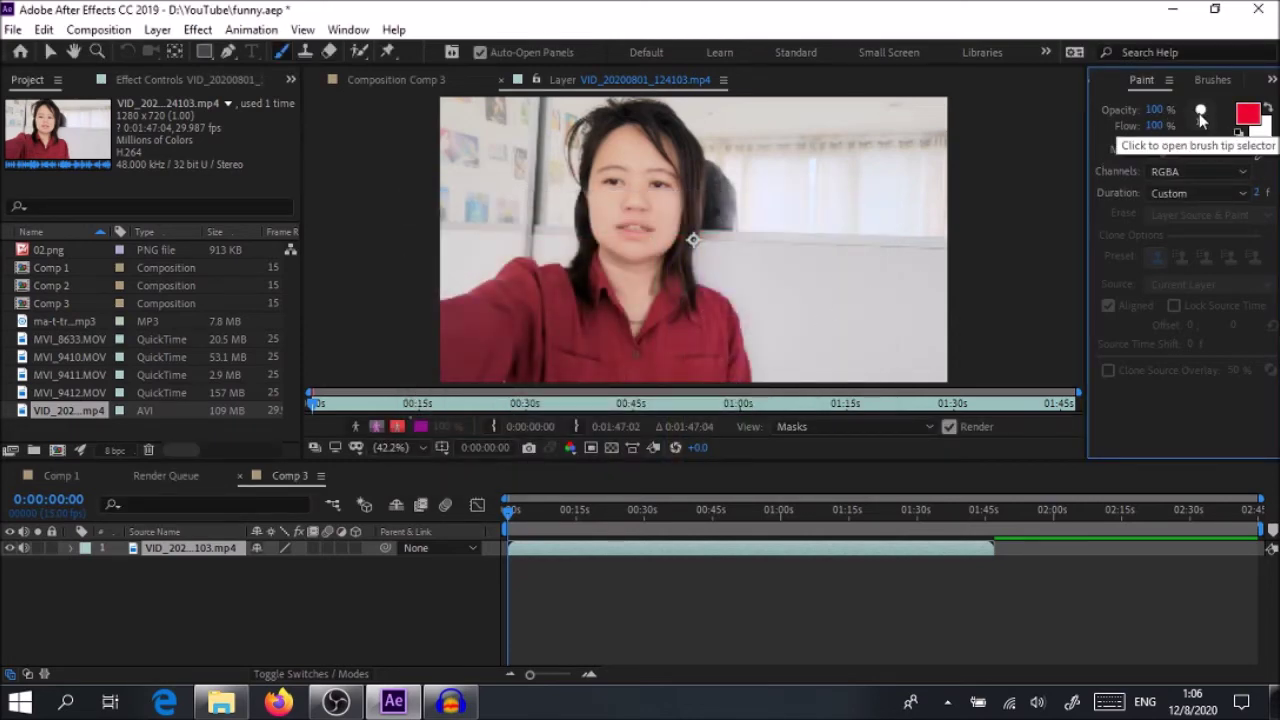
pyautogui.click(1246, 151)
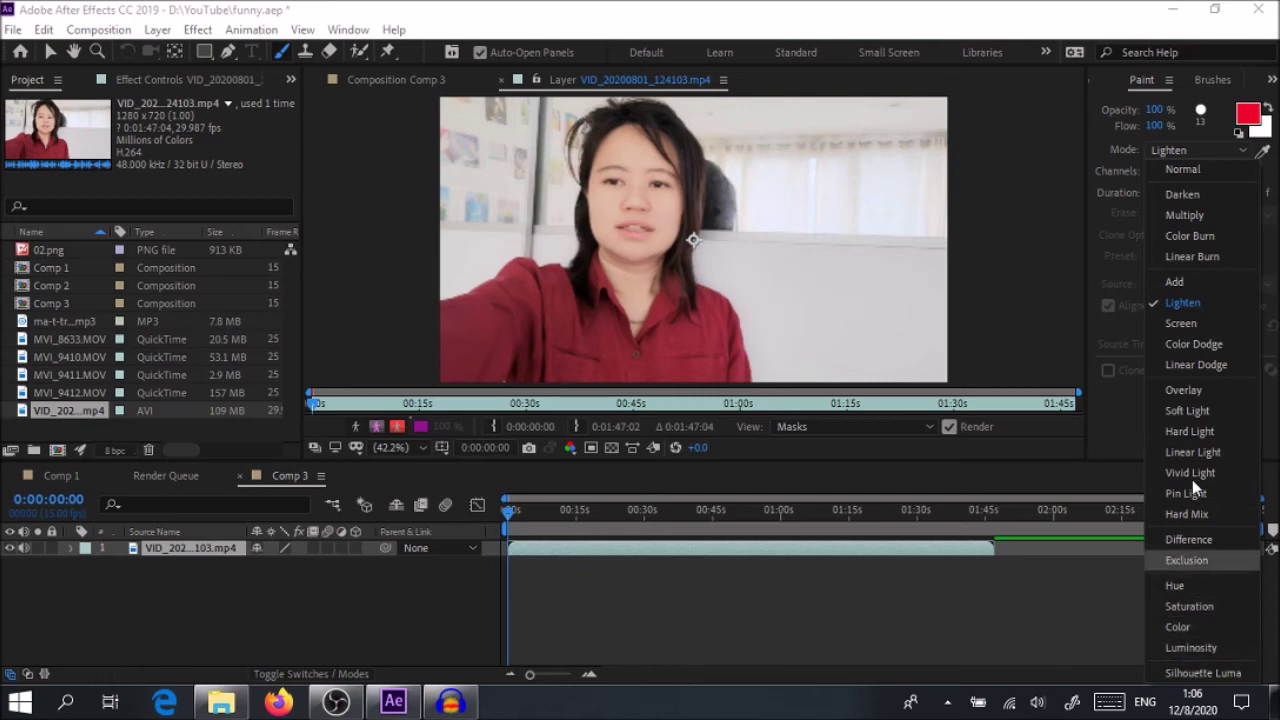
pyautogui.click(1178, 282)
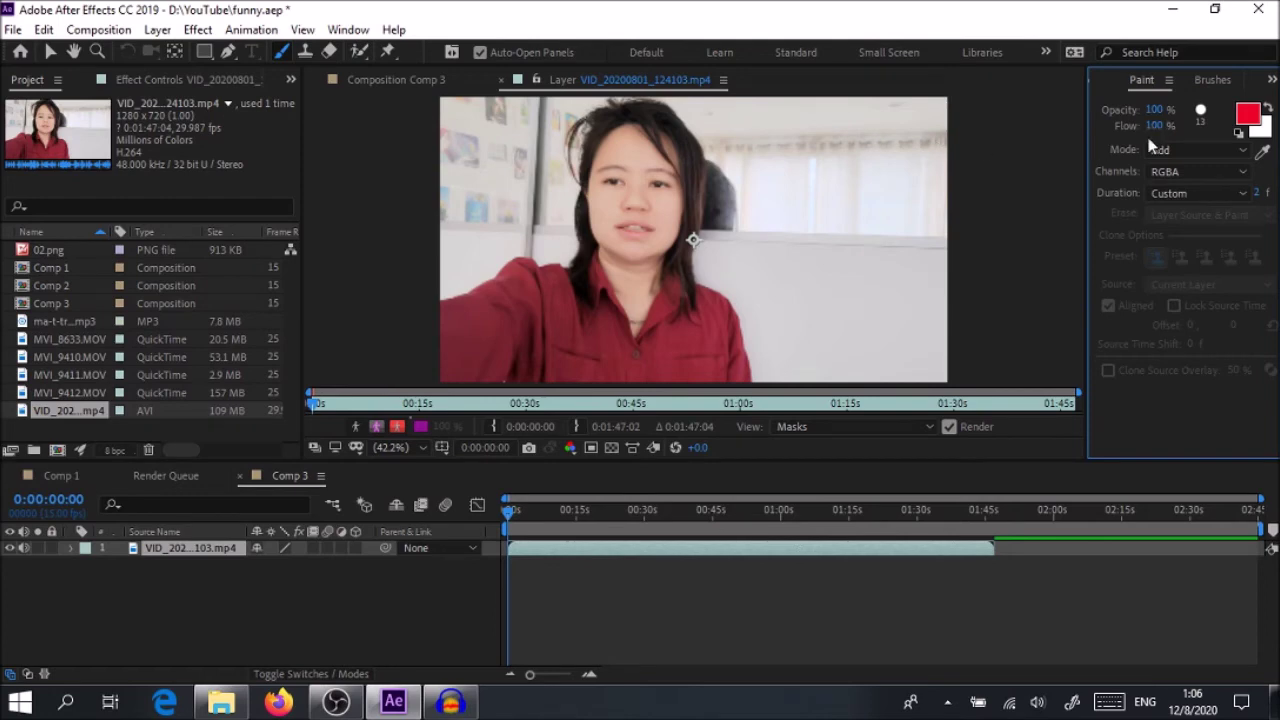
# - Set the brush diameter to 20 px and paint a short horizontal stroke over the curtain beside the woman
pyautogui.click(1212, 79)
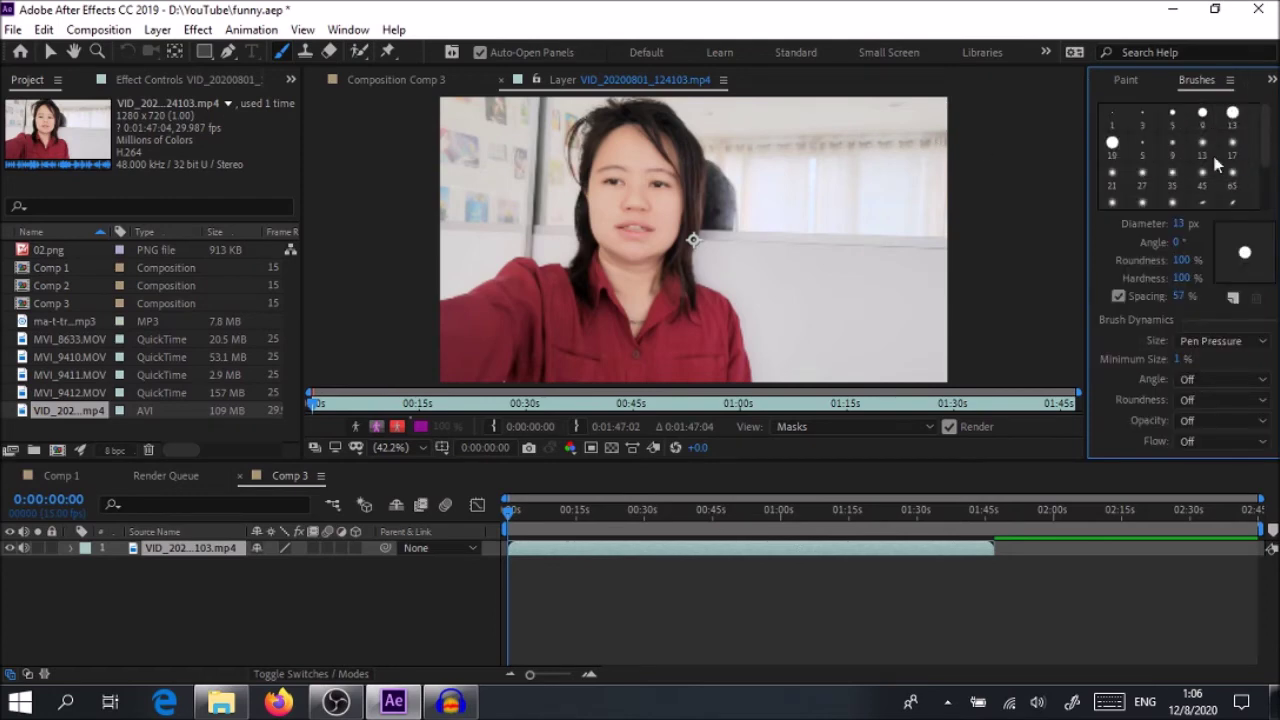
pyautogui.click(1180, 224)
pyautogui.write('20')
pyautogui.moveTo(942, 178); pyautogui.dragTo(892, 182)
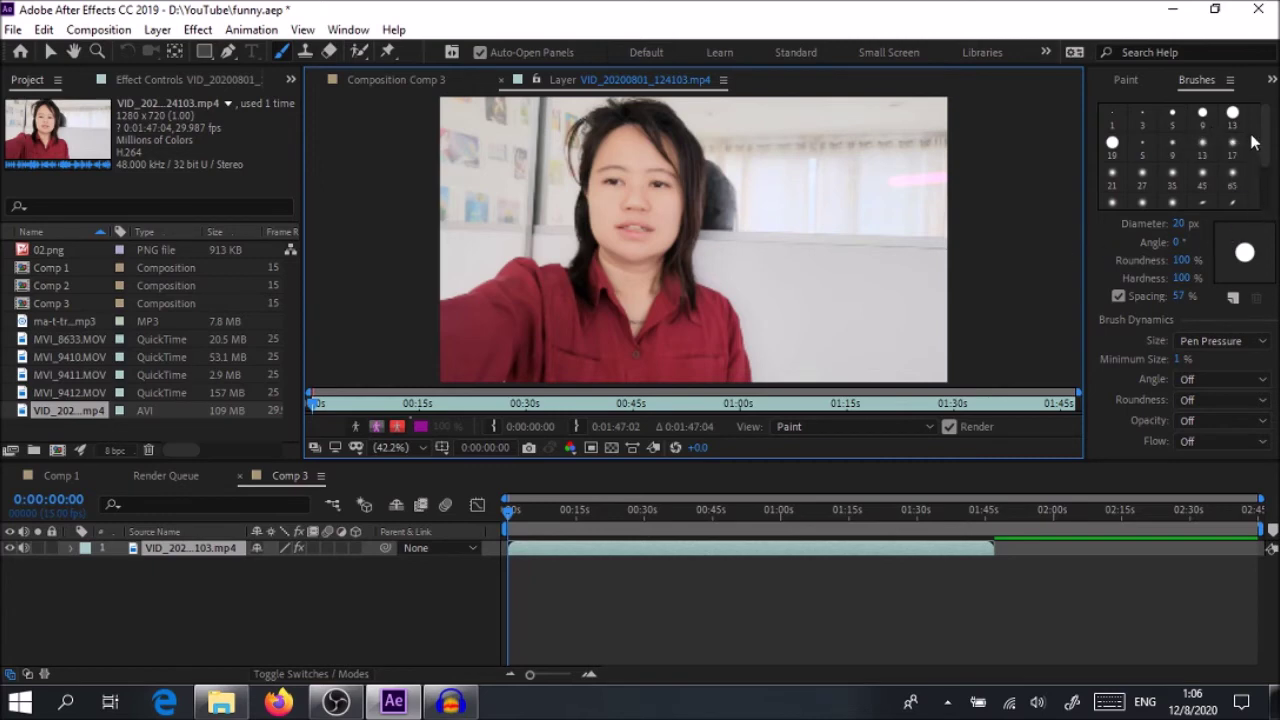
# - Choose Custom as the duration mode for new paint strokes
pyautogui.click(1129, 79)
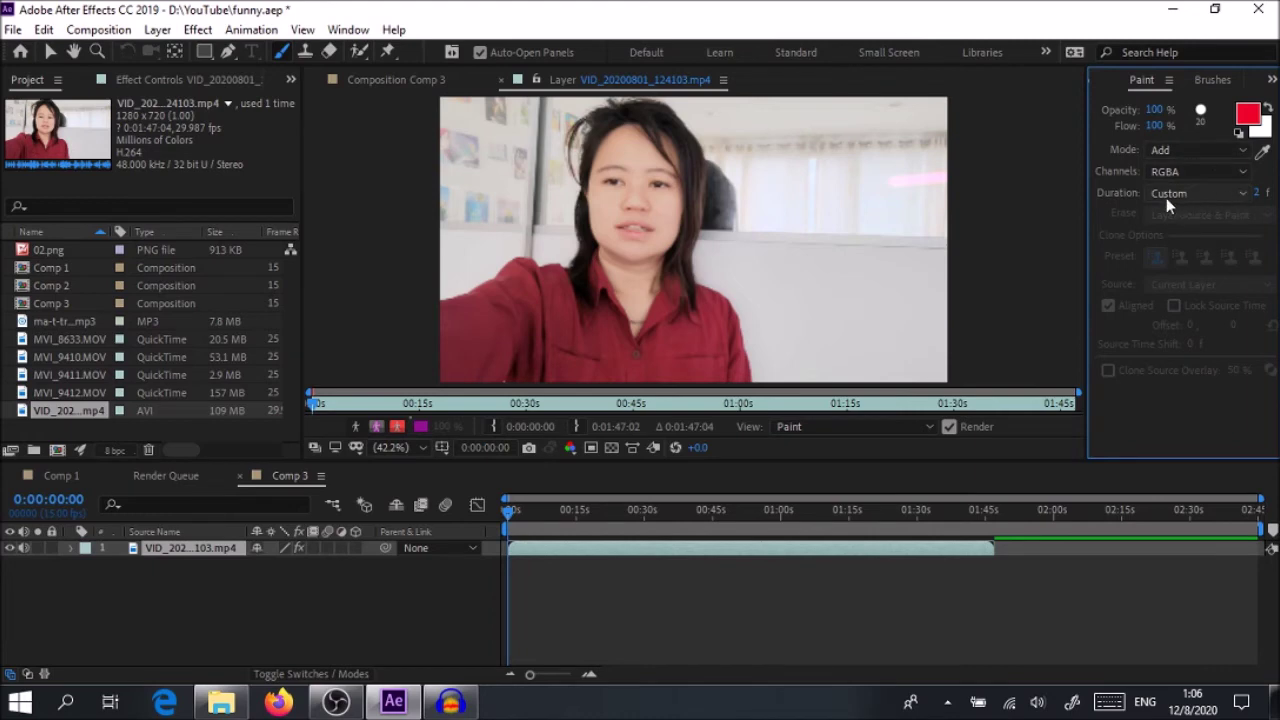
pyautogui.click(1244, 197)
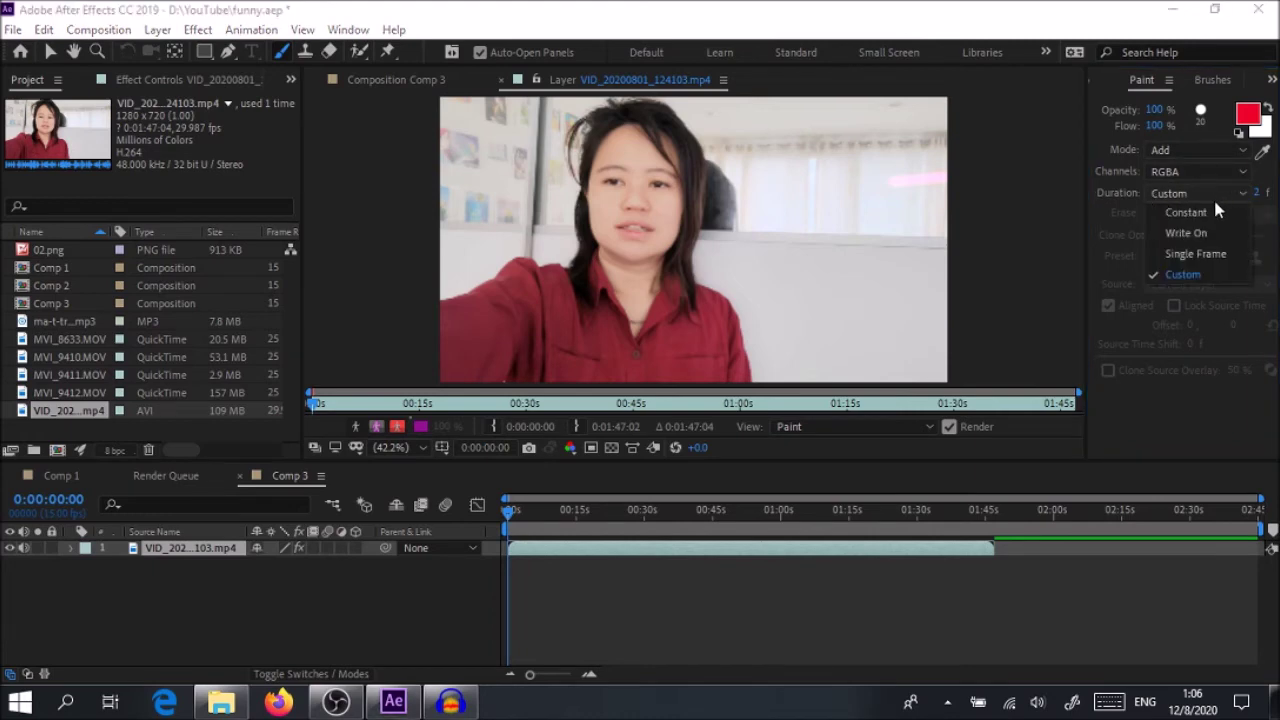
pyautogui.click(1176, 277)
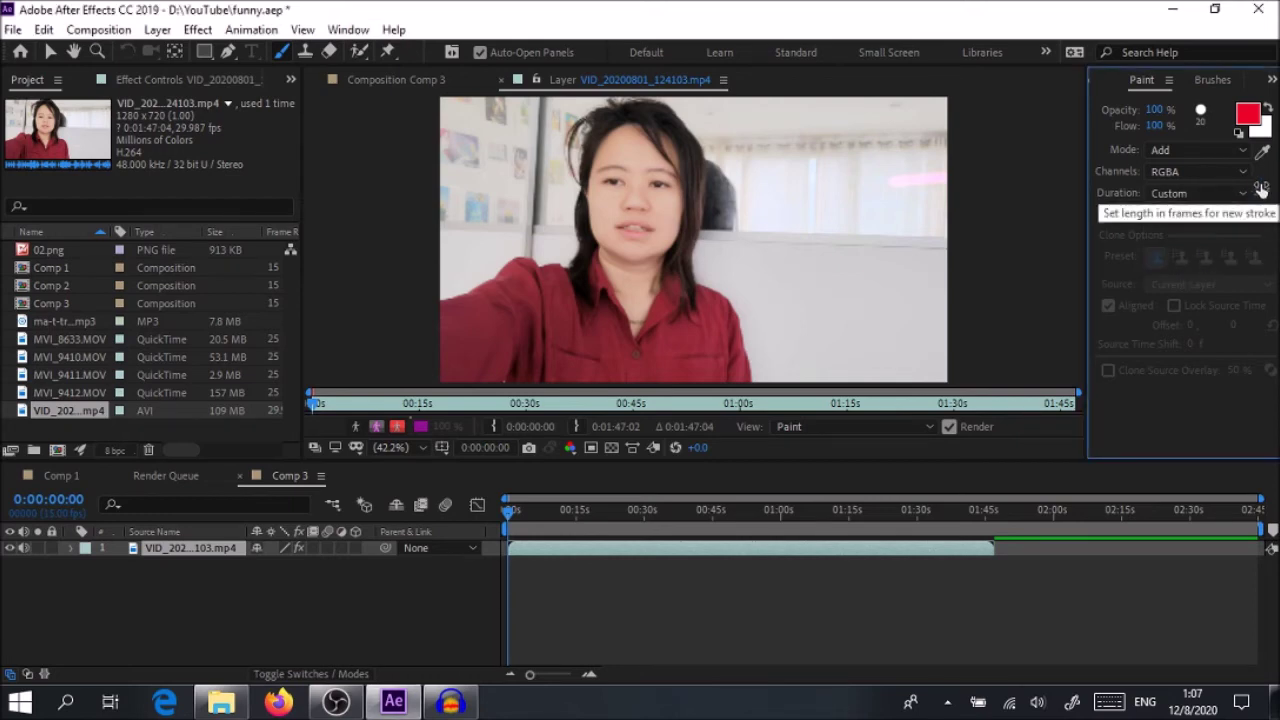
pyautogui.click(1198, 193)
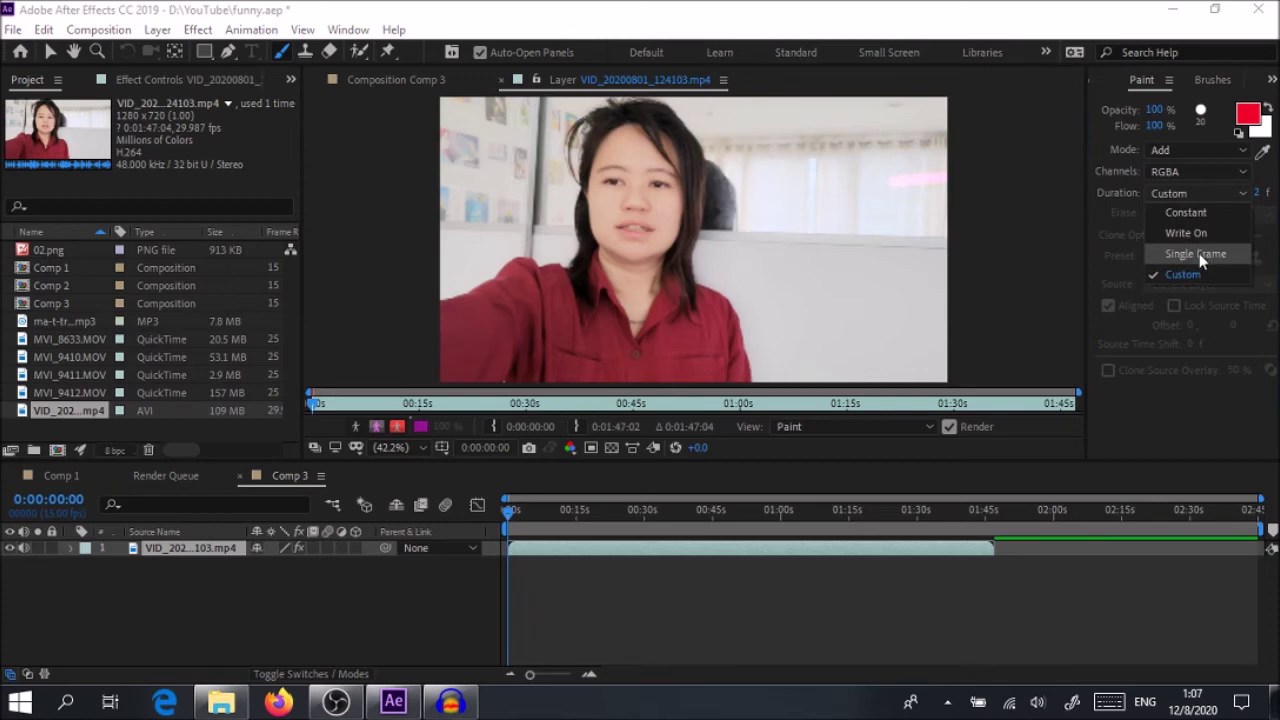
pyautogui.click(1188, 272)
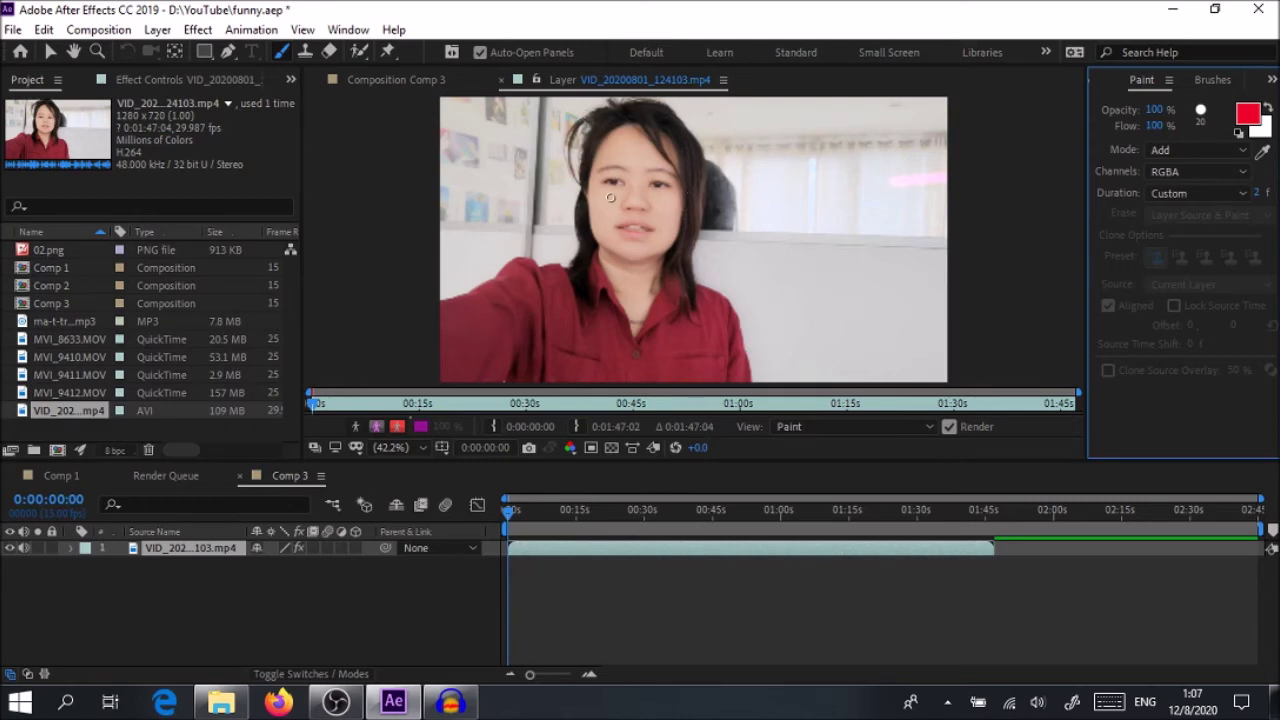
# - Set the brush blending mode to Darken and paint a short diagonal stroke along the upper edge of the woman's outstretched arm
pyautogui.moveTo(449, 297); pyautogui.dragTo(478, 284)
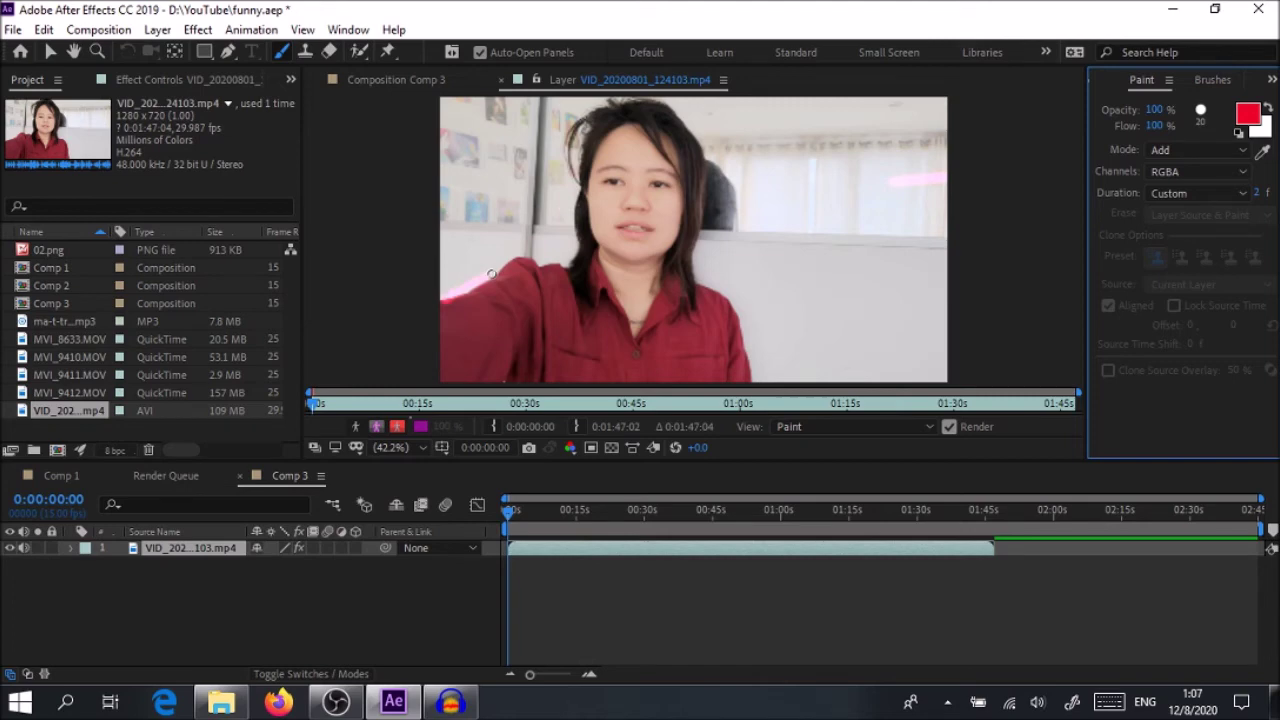
pyautogui.click(1200, 150)
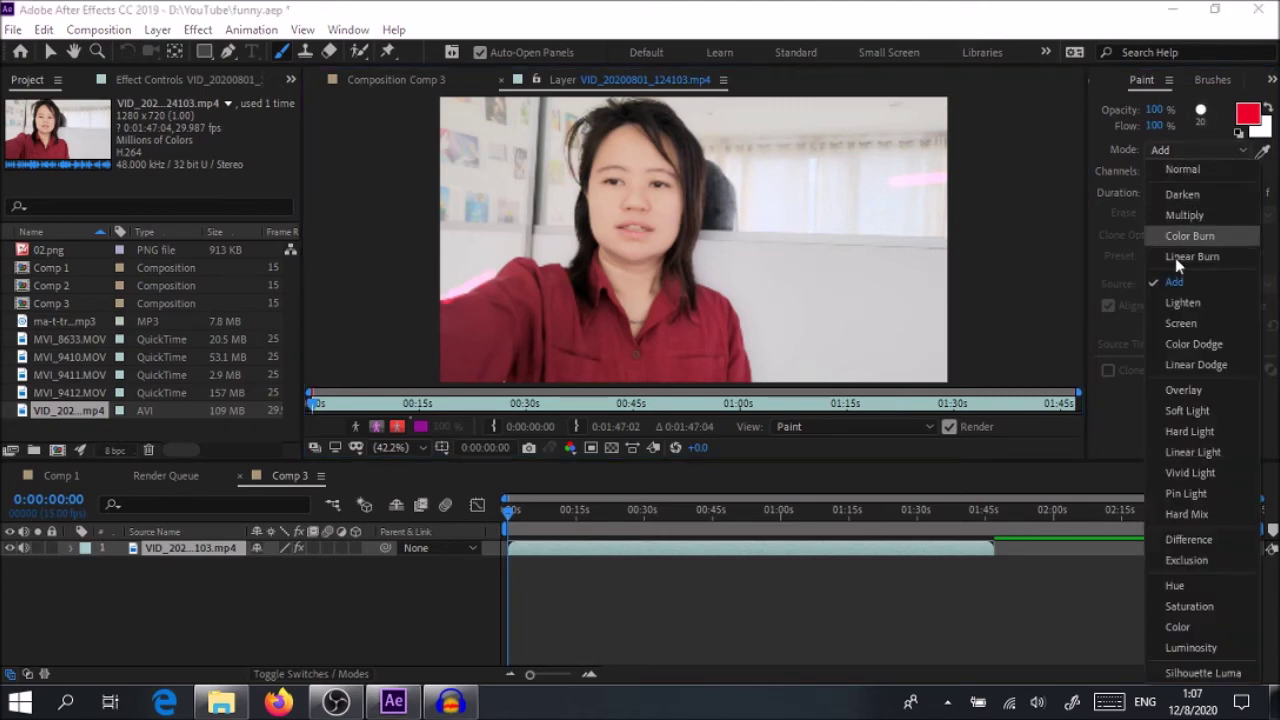
pyautogui.click(1185, 194)
pyautogui.moveTo(490, 276); pyautogui.dragTo(442, 300)
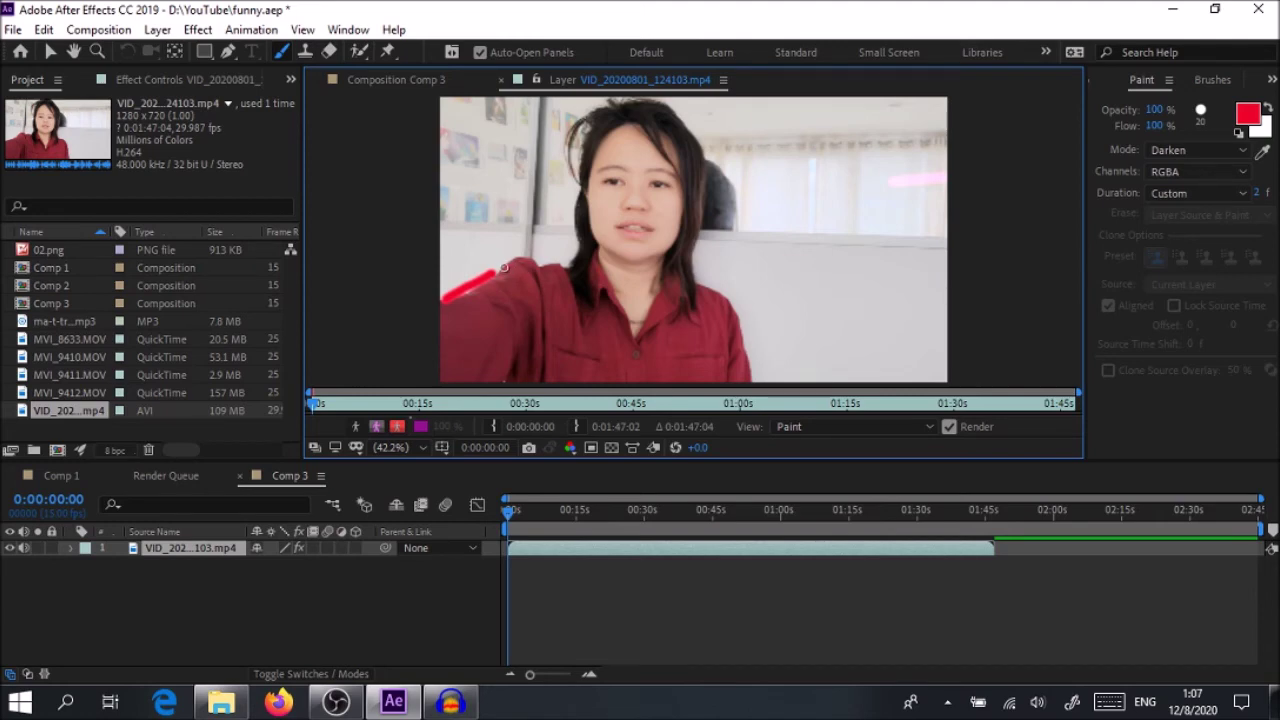
# - Advance a few frames and paint the outline from the outstretched arm's shoulder up to the side of the head
pyautogui.press('pagedown')
pyautogui.press('pagedown')
pyautogui.press('pagedown')
pyautogui.press('pagedown')
pyautogui.moveTo(502, 267)
pyautogui.mouseDown()
pyautogui.moveTo(555, 265)
pyautogui.moveTo(537, 263)
pyautogui.moveTo(572, 236)
pyautogui.moveTo(577, 165)
pyautogui.mouseUp()
# - Move further through the frames and trace the outline from the top of the hair down the curtain side to the neck
pyautogui.press('pagedown')
pyautogui.press('pagedown')
pyautogui.press('pagedown')
pyautogui.press('pagedown')
pyautogui.press('pagedown')
pyautogui.press('pagedown')
pyautogui.press('pagedown')
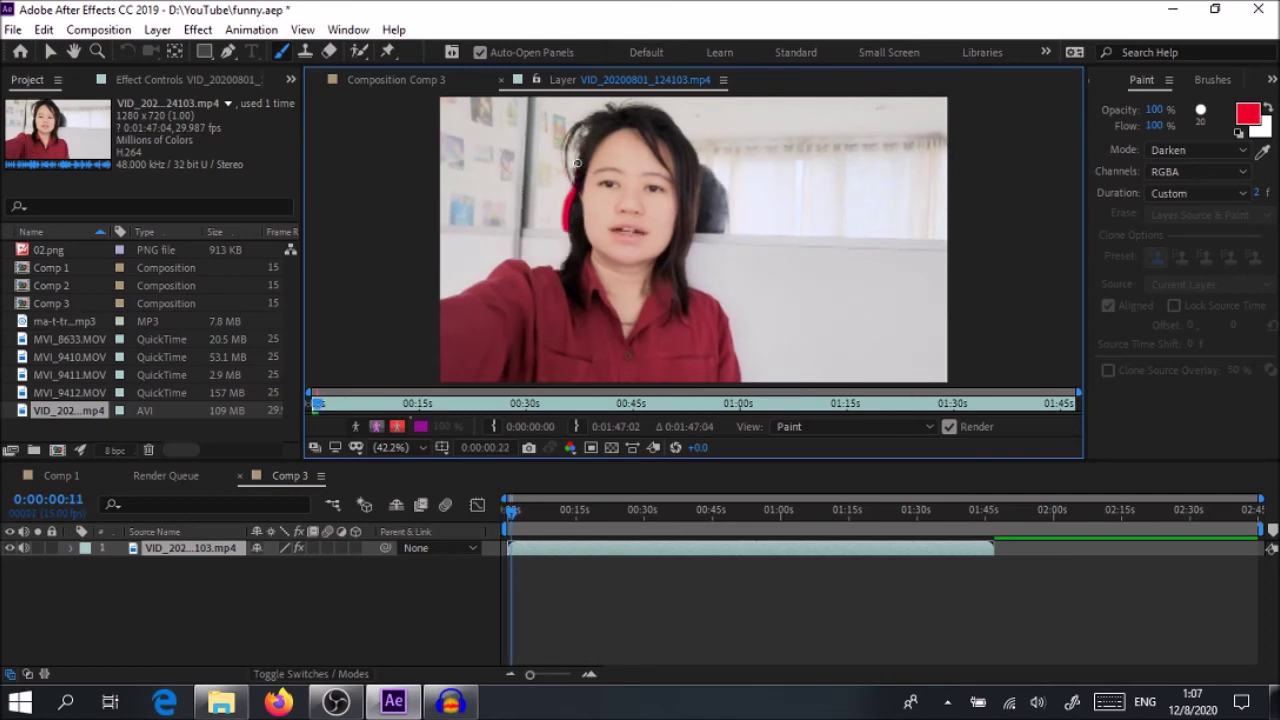
pyautogui.press('pagedown')
pyautogui.press('pagedown')
pyautogui.press('pagedown')
pyautogui.moveTo(608, 107)
pyautogui.mouseDown()
pyautogui.moveTo(663, 105)
pyautogui.moveTo(712, 158)
pyautogui.moveTo(694, 286)
pyautogui.mouseUp()
# - Step several frames on and paint a short outline stroke down the outer edge of the curtain-side shoulder
pyautogui.press('pagedown')
pyautogui.press('pagedown')
pyautogui.press('pagedown')
pyautogui.press('pagedown')
pyautogui.press('pagedown')
pyautogui.press('pagedown')
pyautogui.press('pagedown')
pyautogui.press('pagedown')
pyautogui.moveTo(724, 330); pyautogui.dragTo(737, 360)
# - Paint the full outline around the woman's arm, head and far shoulder on three successive frames, ending at 0:00:02:02
pyautogui.press('pagedown')
pyautogui.press('pagedown')
pyautogui.press('pagedown')
pyautogui.moveTo(452, 289)
pyautogui.mouseDown()
pyautogui.moveTo(499, 254)
pyautogui.moveTo(564, 251)
pyautogui.moveTo(574, 128)
pyautogui.moveTo(641, 107)
pyautogui.moveTo(689, 130)
pyautogui.moveTo(702, 211)
pyautogui.moveTo(677, 272)
pyautogui.moveTo(728, 319)
pyautogui.moveTo(736, 366)
pyautogui.mouseUp()
pyautogui.press('pagedown')
pyautogui.press('pagedown')
pyautogui.press('pagedown')
pyautogui.press('pagedown')
pyautogui.moveTo(460, 284)
pyautogui.mouseDown()
pyautogui.moveTo(528, 251)
pyautogui.moveTo(551, 186)
pyautogui.moveTo(695, 227)
pyautogui.moveTo(711, 288)
pyautogui.mouseUp()
pyautogui.press('pagedown')
pyautogui.press('pagedown')
pyautogui.moveTo(471, 269)
pyautogui.mouseDown()
pyautogui.moveTo(702, 200)
pyautogui.moveTo(741, 338)
pyautogui.mouseUp()
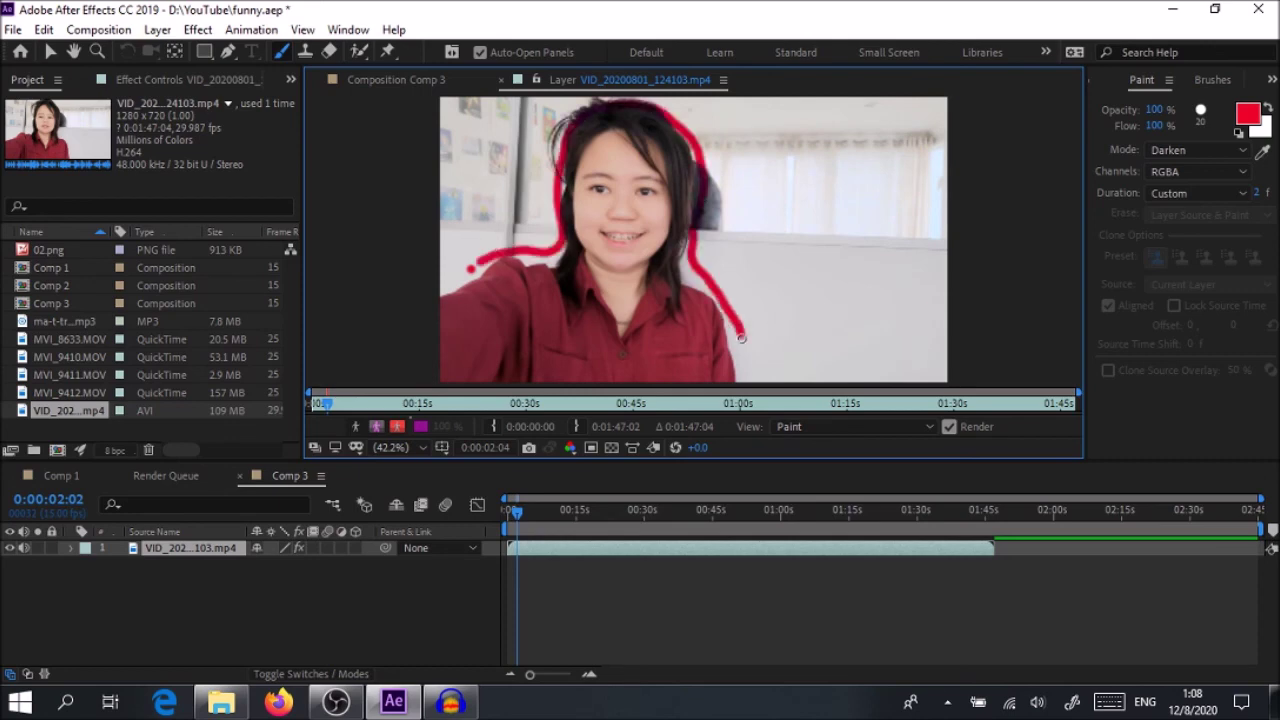
# - Play the composition from the start to 0:00:03:01 and hand-paint "Like" over the curtain with a heart below it
pyautogui.moveTo(516, 510); pyautogui.dragTo(505, 515)
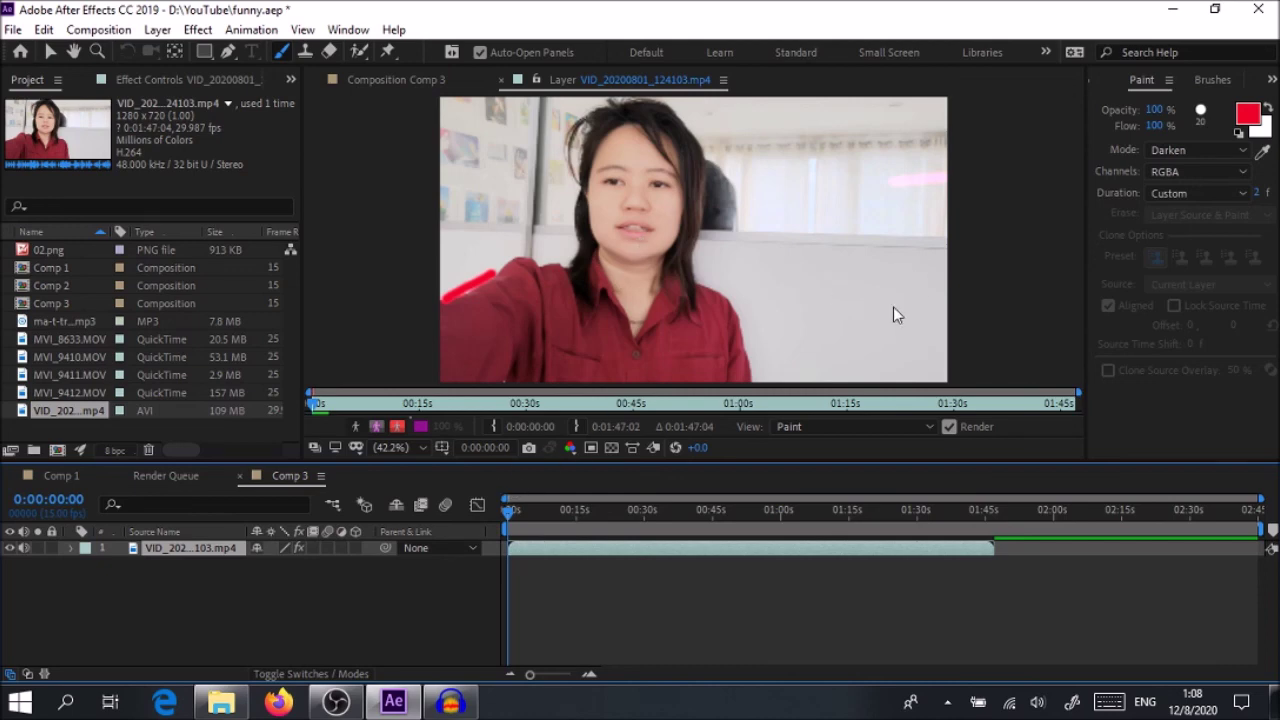
pyautogui.press('space')
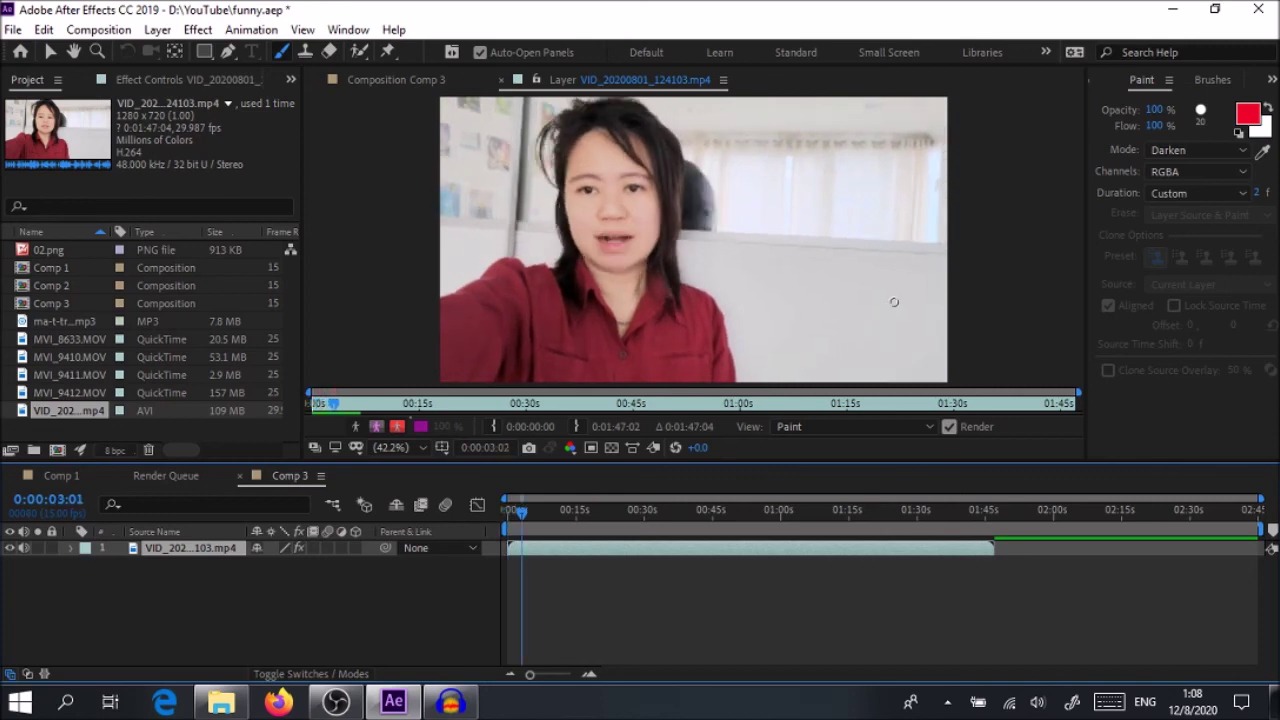
pyautogui.moveTo(737, 168)
pyautogui.mouseDown()
pyautogui.moveTo(734, 228)
pyautogui.moveTo(764, 224)
pyautogui.mouseUp()
pyautogui.moveTo(776, 196); pyautogui.dragTo(774, 234)
pyautogui.moveTo(794, 158); pyautogui.dragTo(796, 234)
pyautogui.moveTo(830, 178)
pyautogui.mouseDown()
pyautogui.moveTo(805, 203)
pyautogui.moveTo(850, 205)
pyautogui.moveTo(828, 232)
pyautogui.mouseUp()
pyautogui.moveTo(840, 210)
pyautogui.mouseDown()
pyautogui.moveTo(850, 230)
pyautogui.moveTo(875, 222)
pyautogui.mouseUp()
pyautogui.moveTo(783, 310)
pyautogui.mouseDown()
pyautogui.moveTo(762, 264)
pyautogui.moveTo(792, 318)
pyautogui.mouseUp()
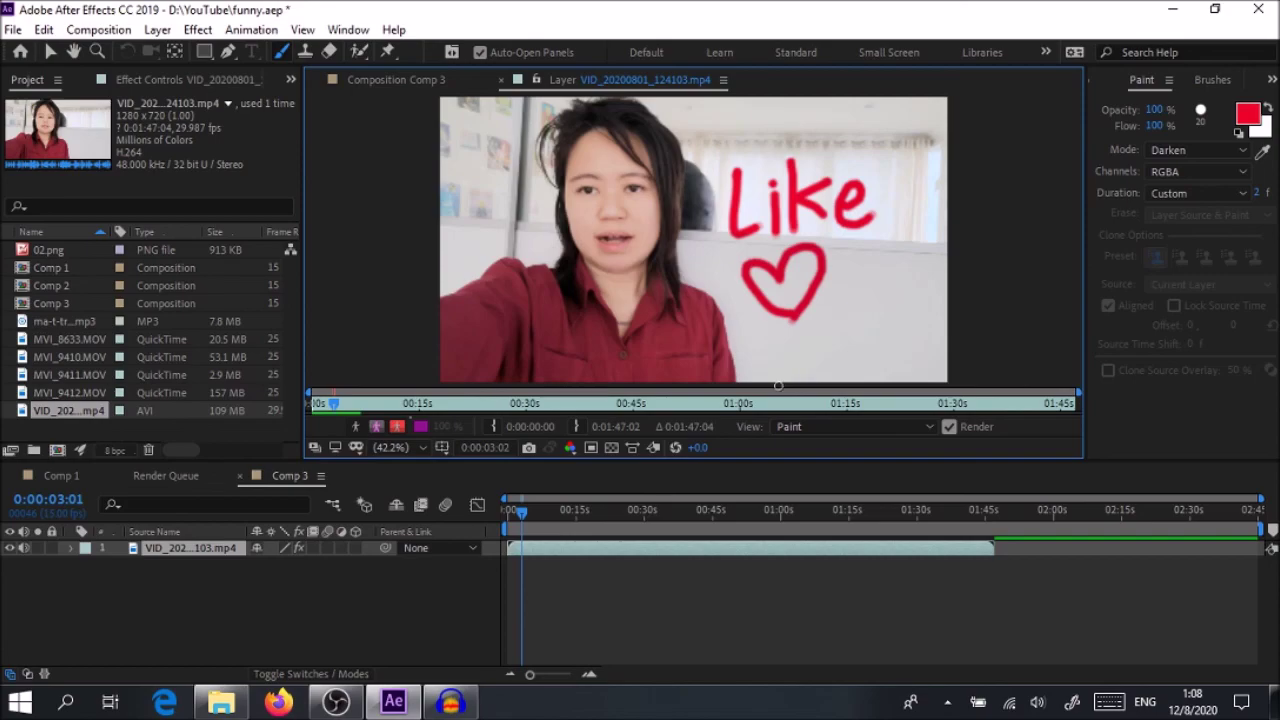